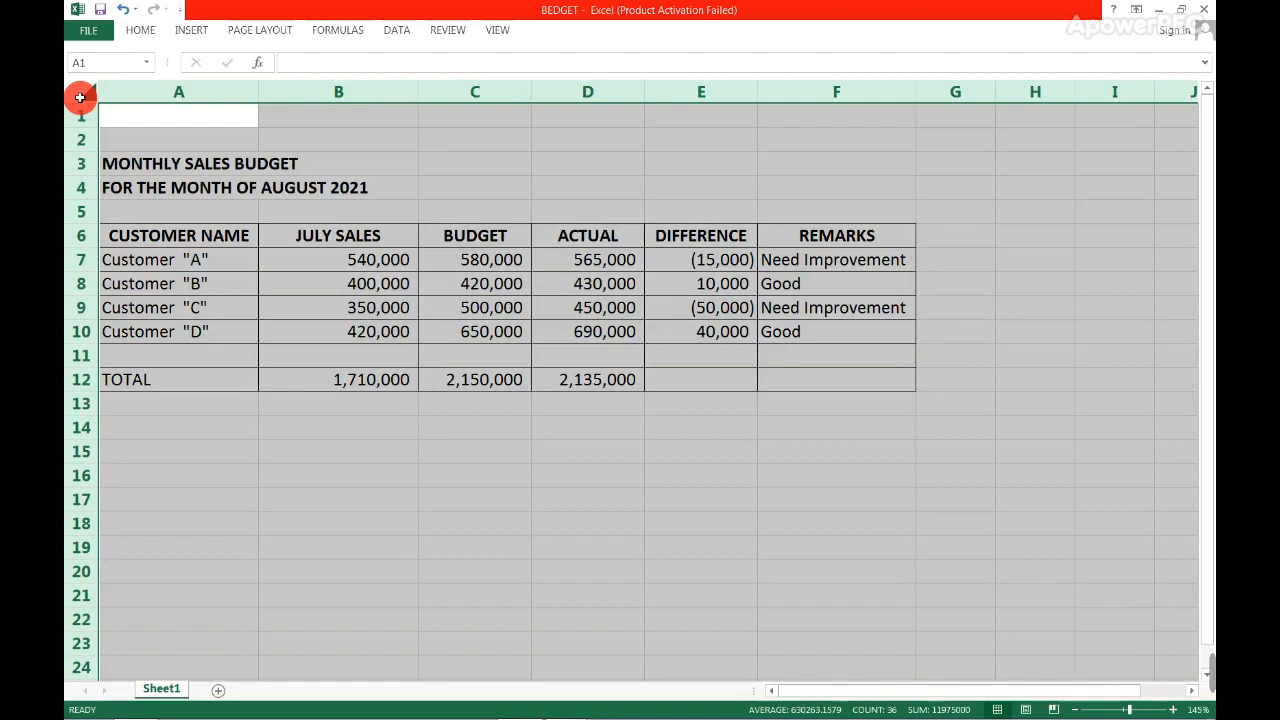
# - Review the sales budget's two title lines and the customer names listed in A7:A10
pyautogui.click(107, 162)
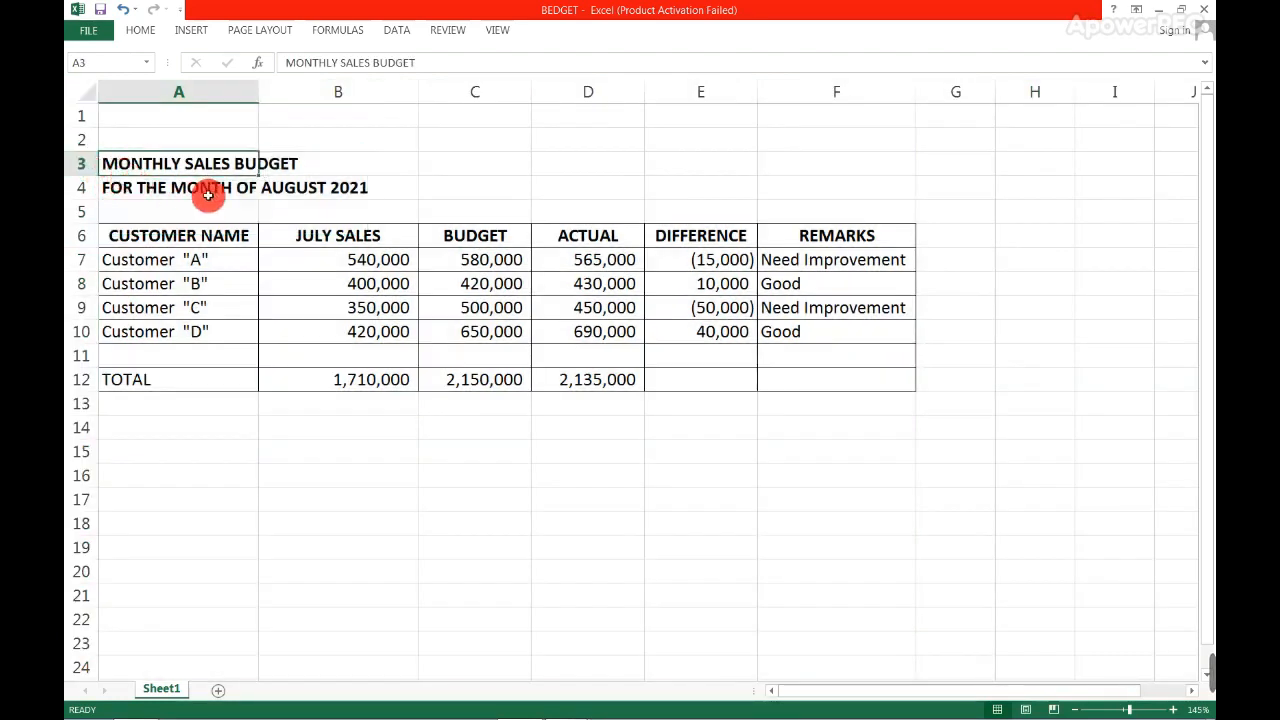
pyautogui.doubleClick(298, 196)
pyautogui.click(300, 212)
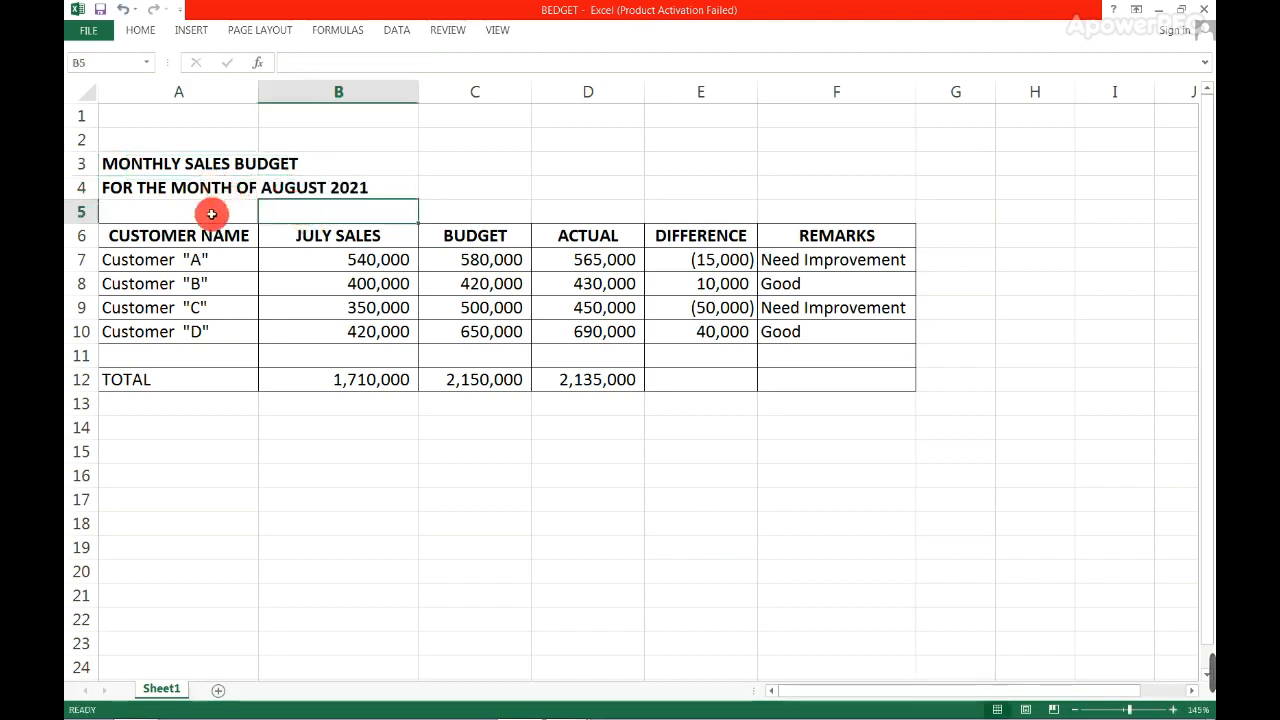
pyautogui.moveTo(159, 231); pyautogui.dragTo(150, 330)
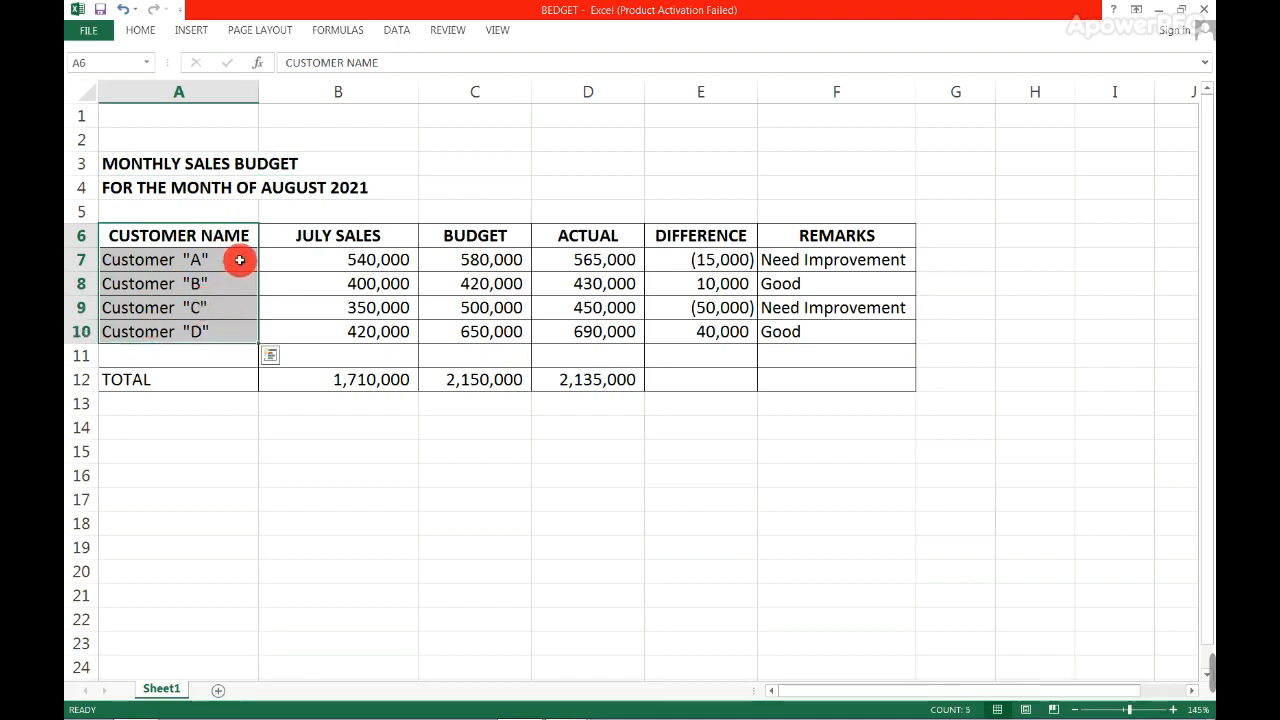
pyautogui.click(237, 333)
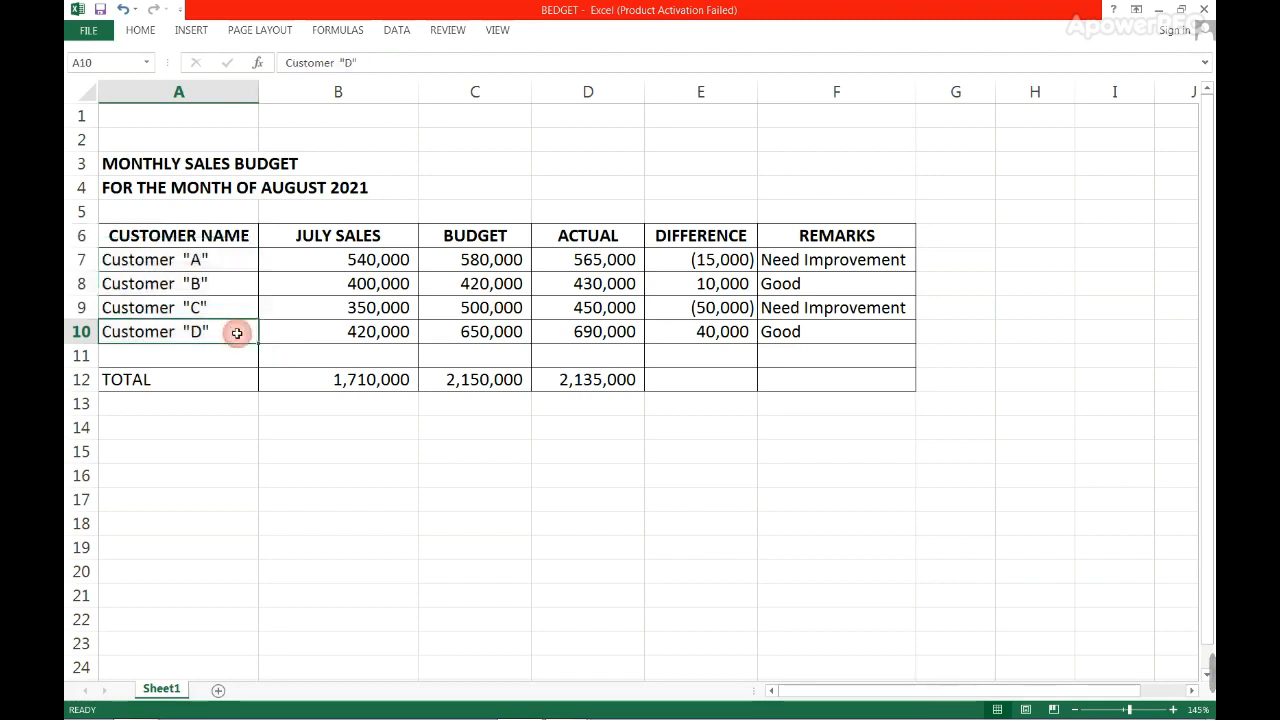
pyautogui.click(228, 257)
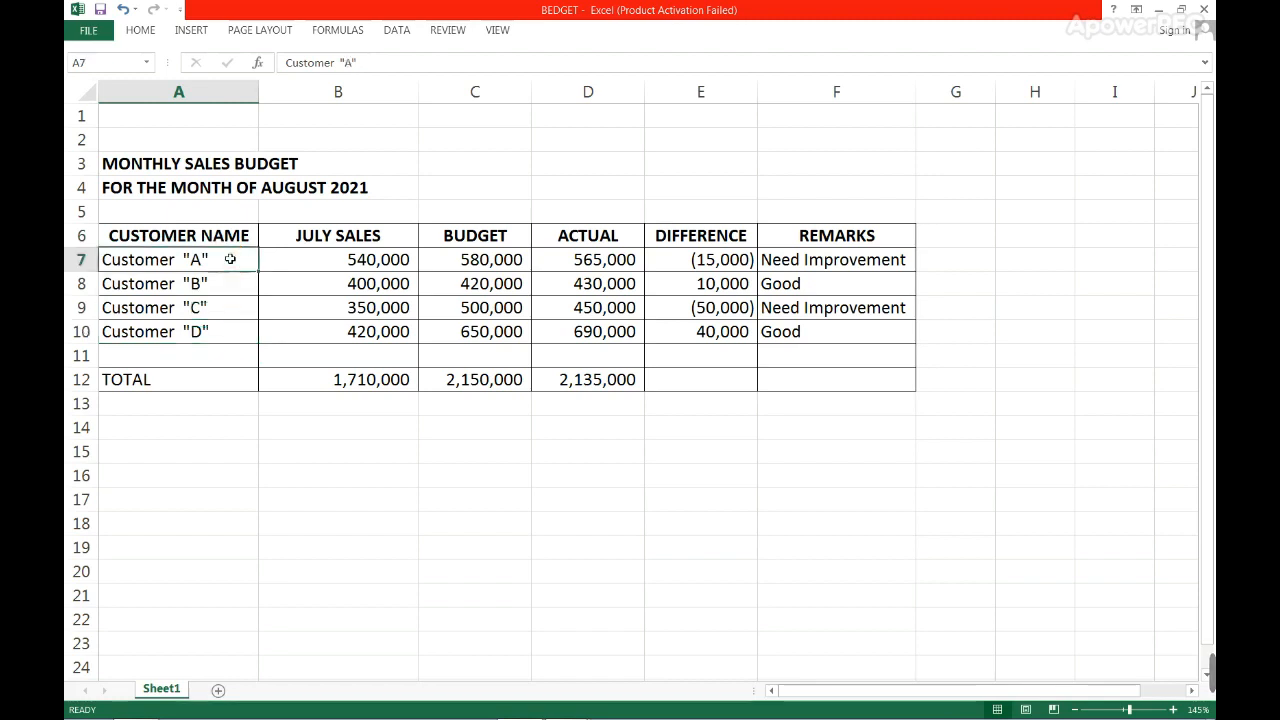
pyautogui.moveTo(230, 259); pyautogui.dragTo(226, 623)
pyautogui.click(226, 592)
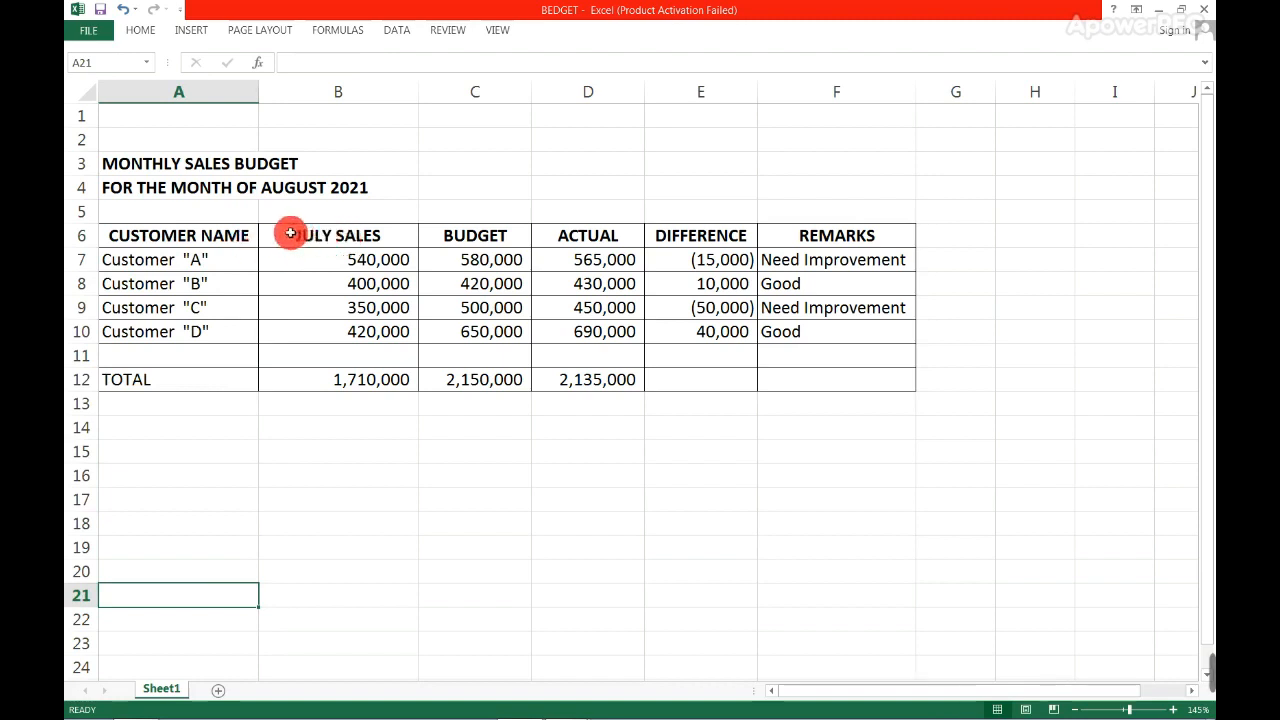
# - Examine the July Sales column cell by cell, matching the amounts to the customers in column A
pyautogui.click(287, 234)
pyautogui.click(287, 234)
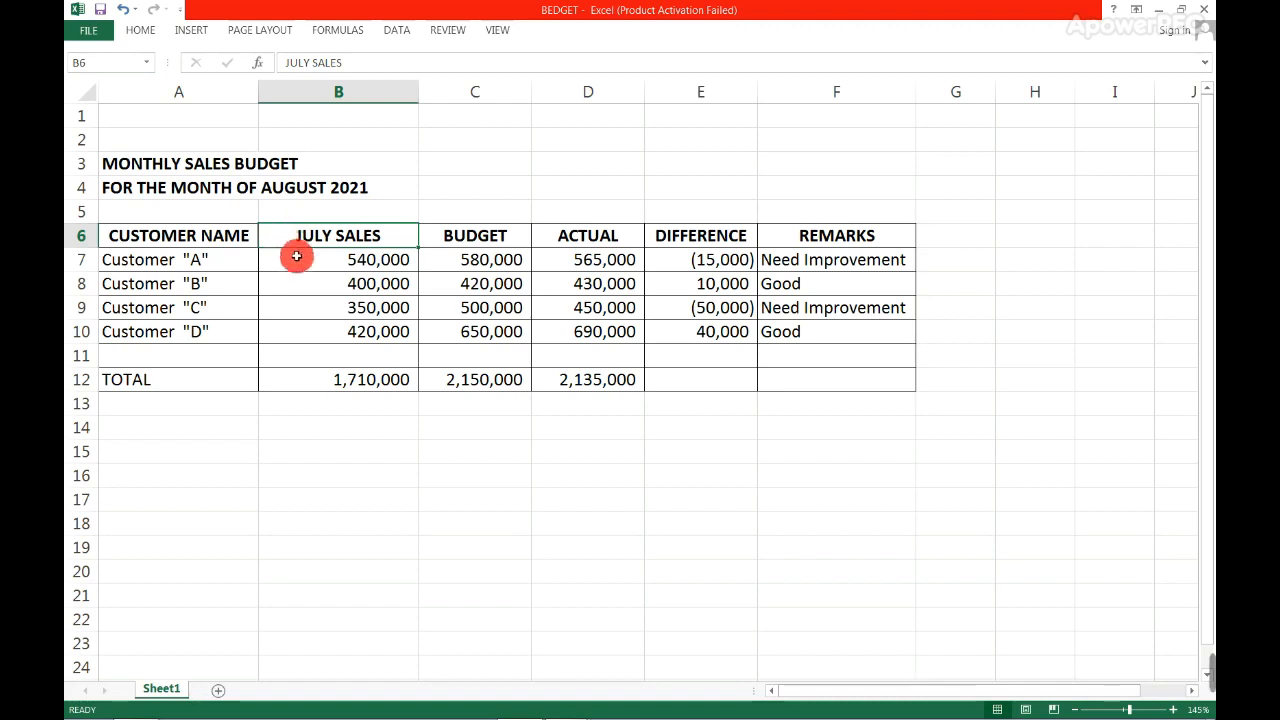
pyautogui.click(292, 260)
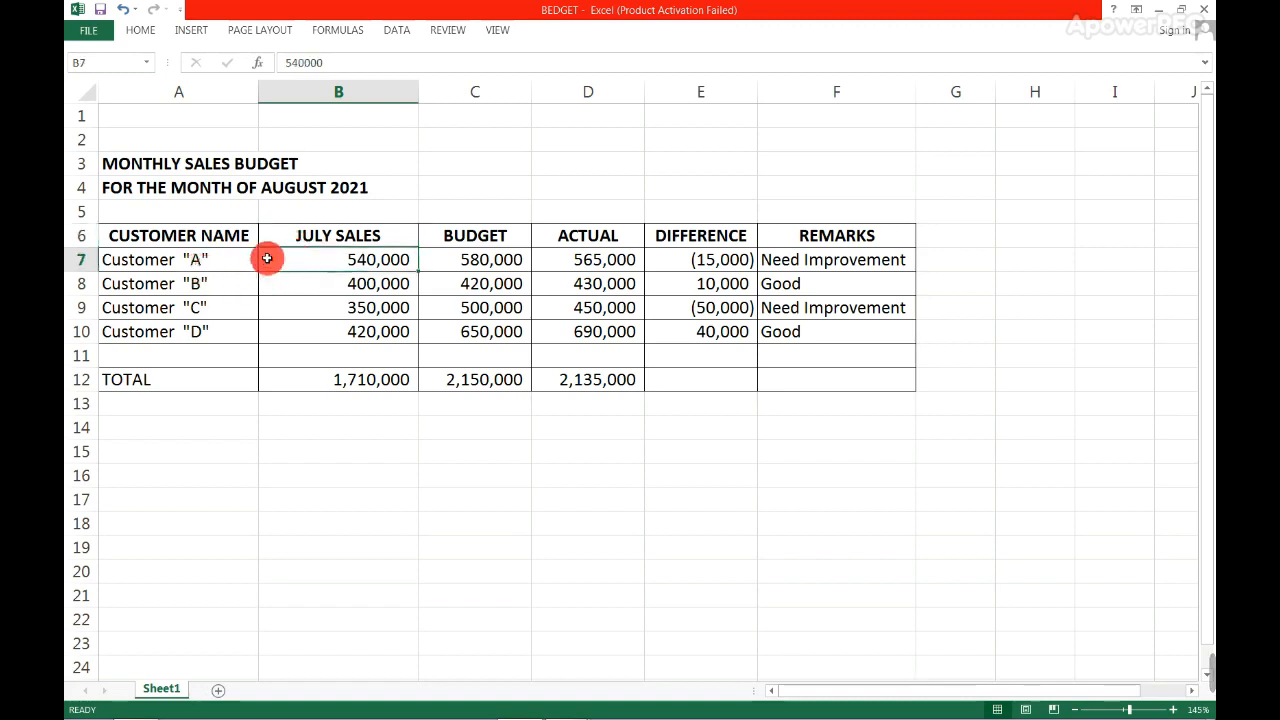
pyautogui.click(211, 300)
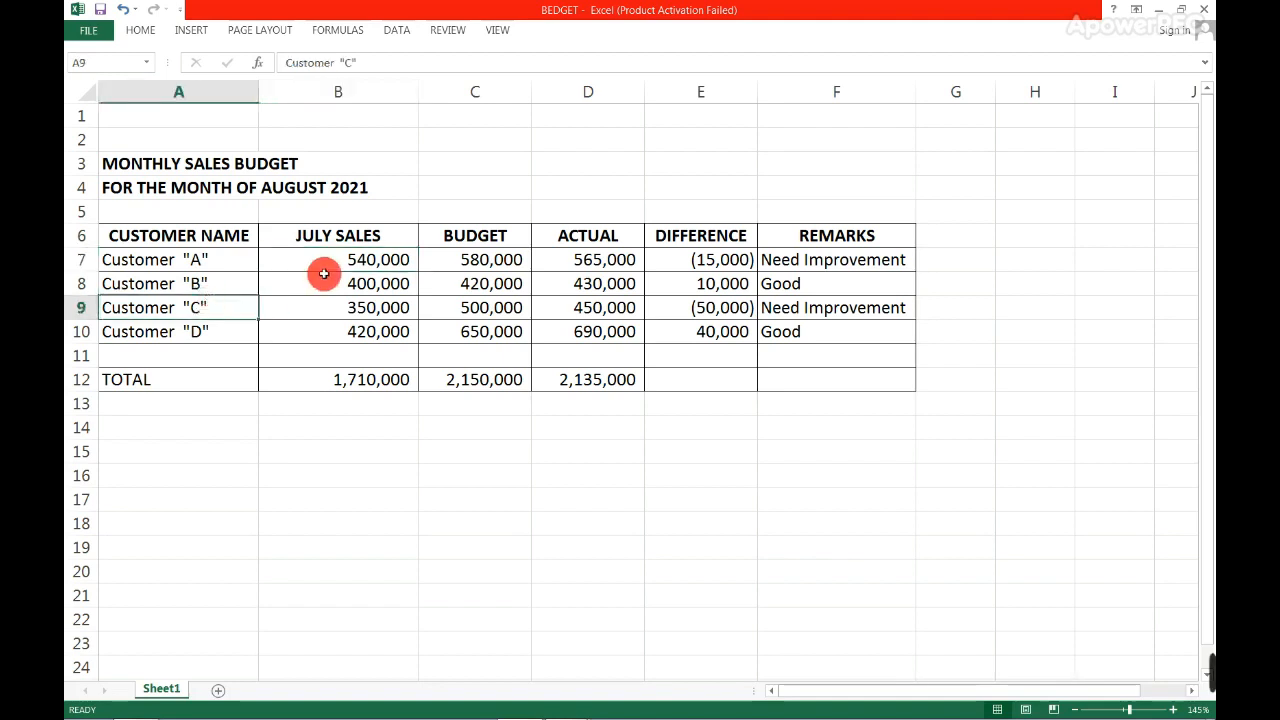
pyautogui.click(328, 308)
pyautogui.click(326, 330)
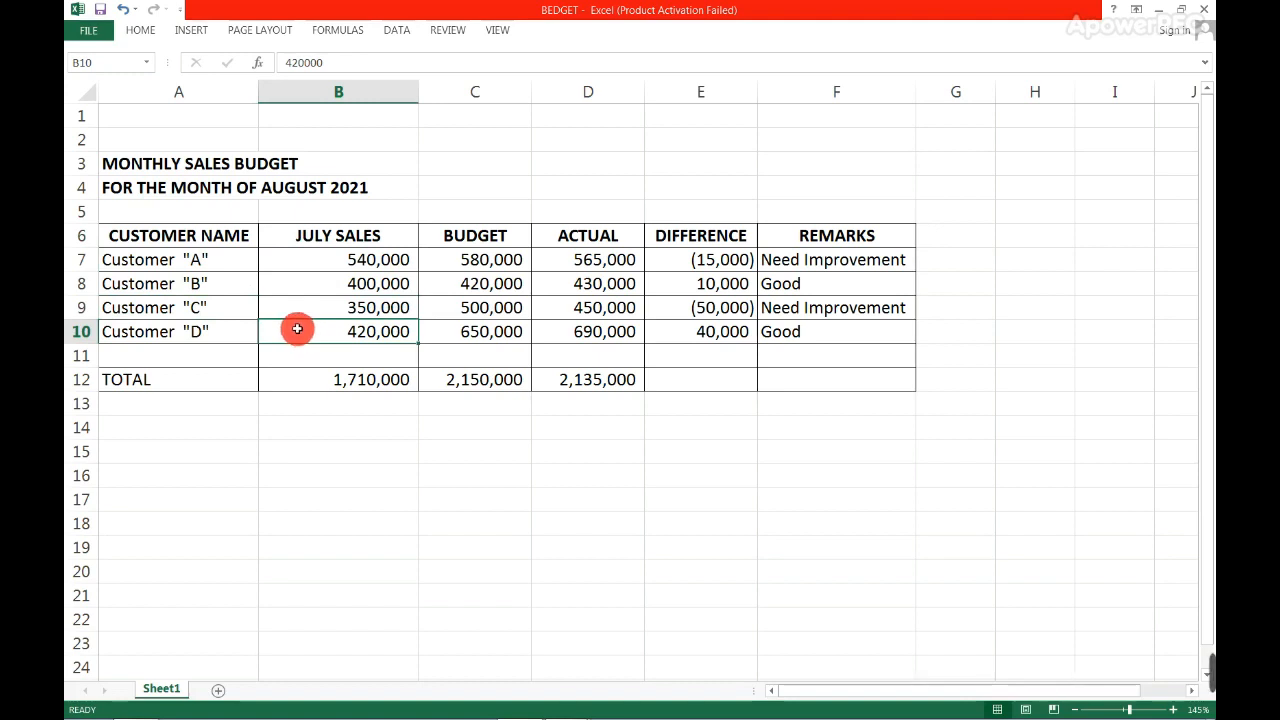
pyautogui.click(296, 272)
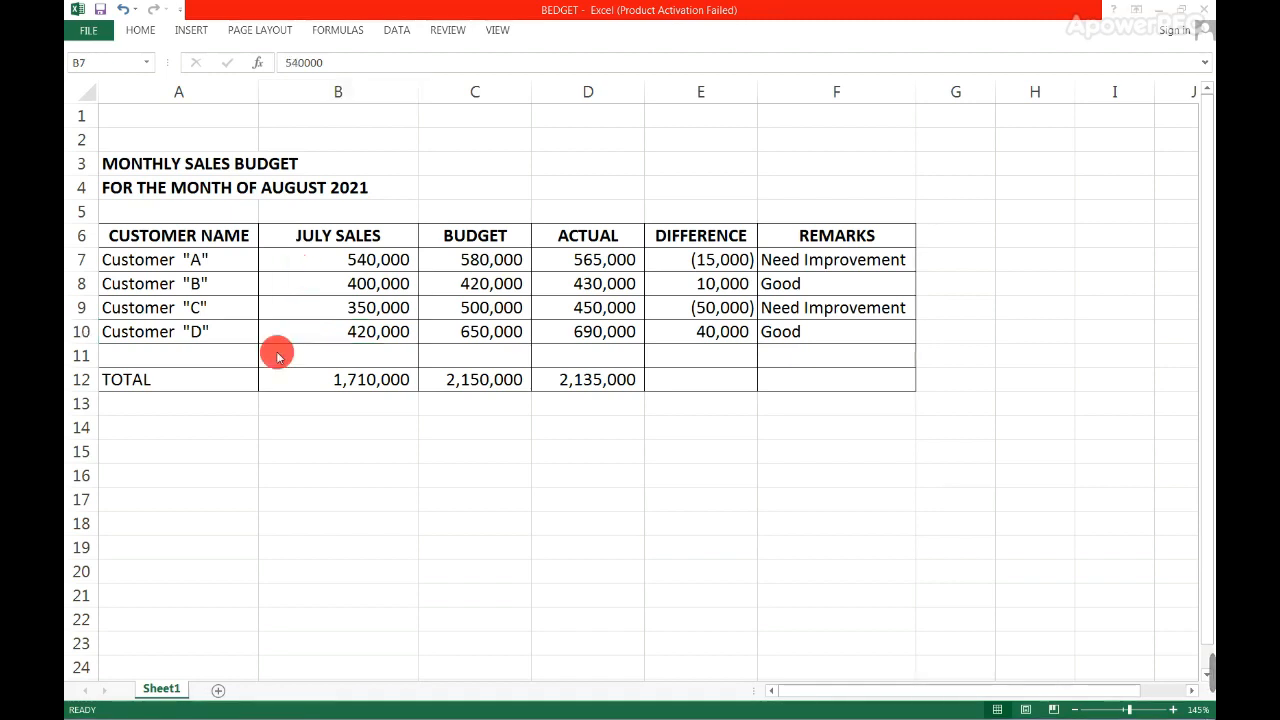
pyautogui.click(300, 279)
# - Highlight the July sales amounts of all four customers in B7:B10 to review them as a group
pyautogui.moveTo(297, 254); pyautogui.dragTo(297, 329)
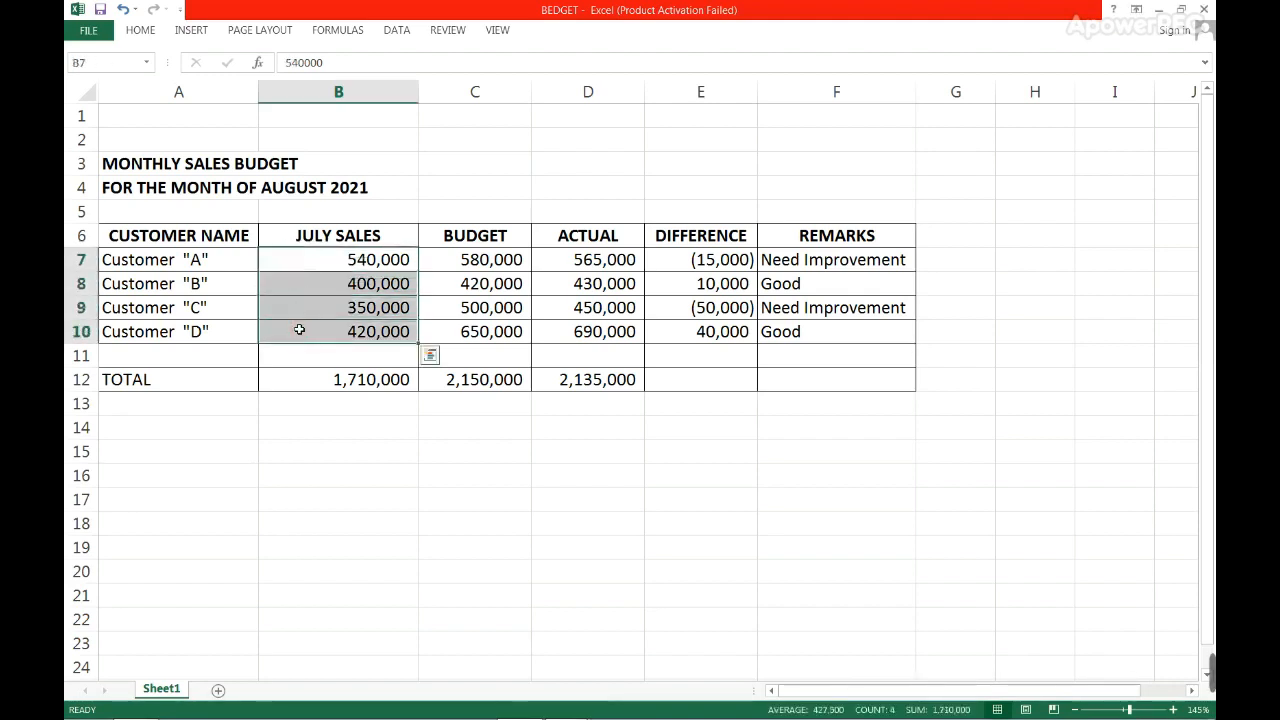
pyautogui.click(303, 329)
pyautogui.moveTo(305, 259); pyautogui.dragTo(305, 329)
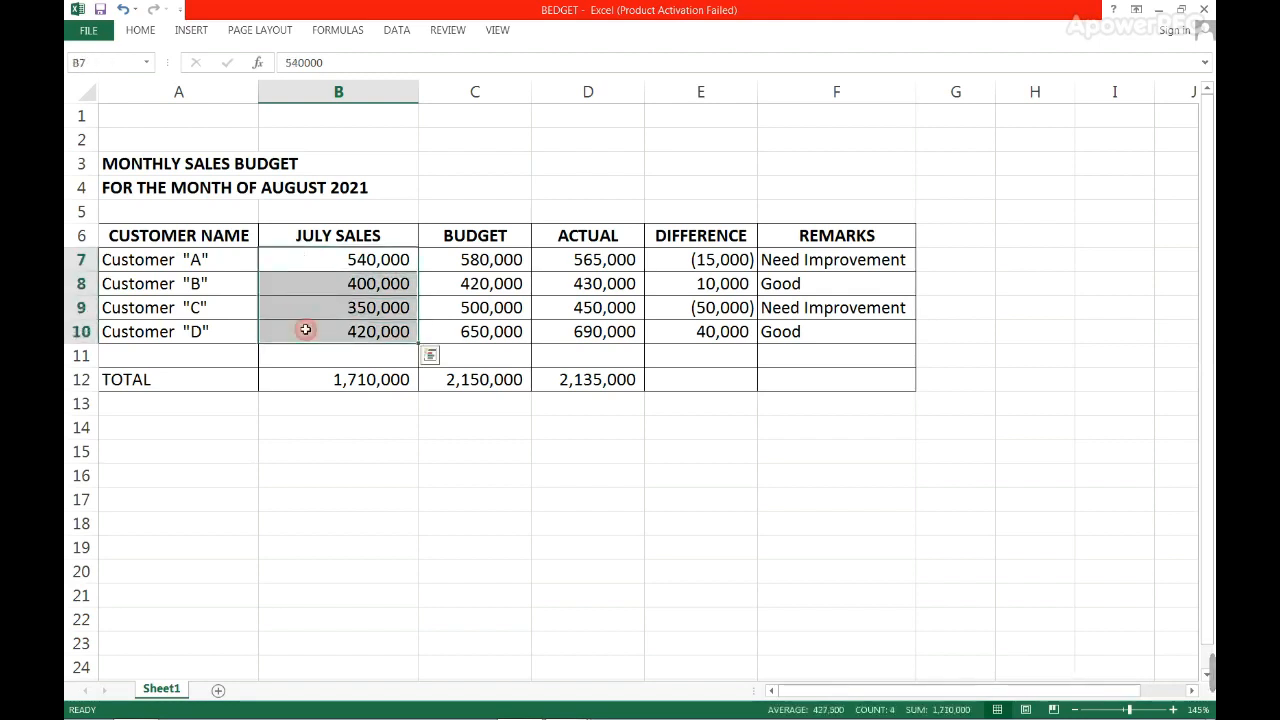
pyautogui.click(302, 258)
pyautogui.click(312, 298)
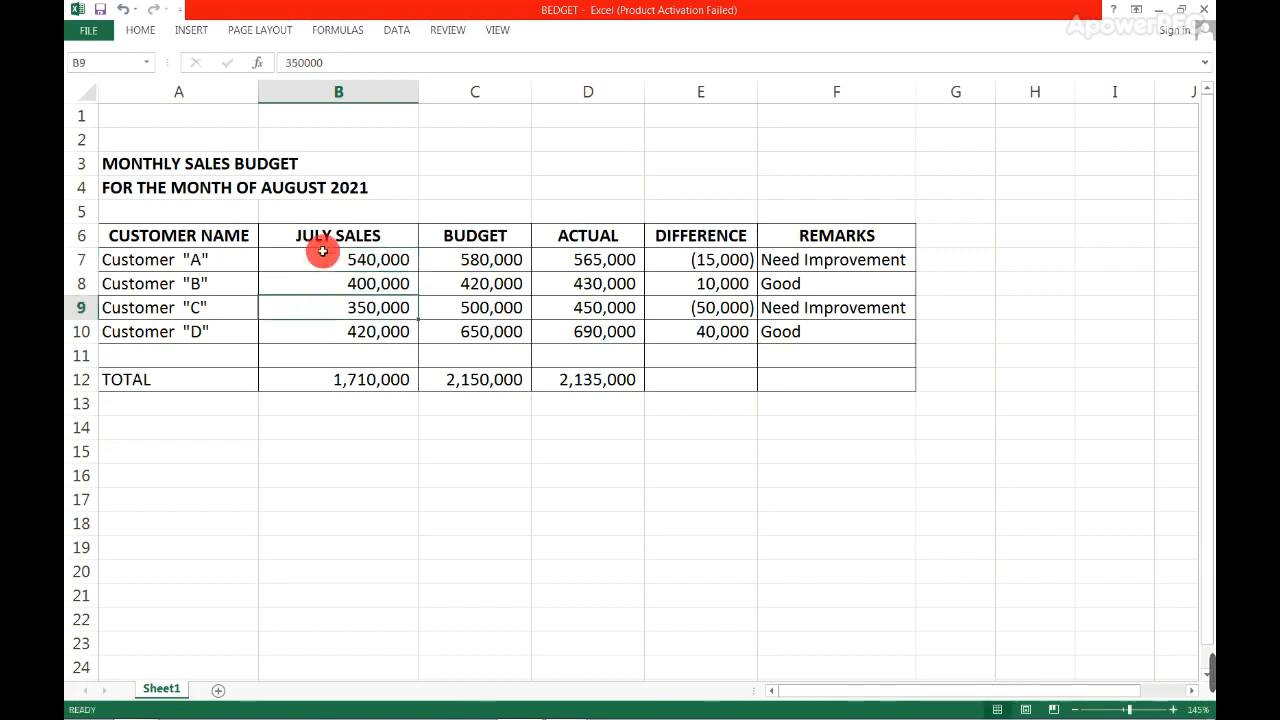
pyautogui.moveTo(328, 250); pyautogui.dragTo(334, 329)
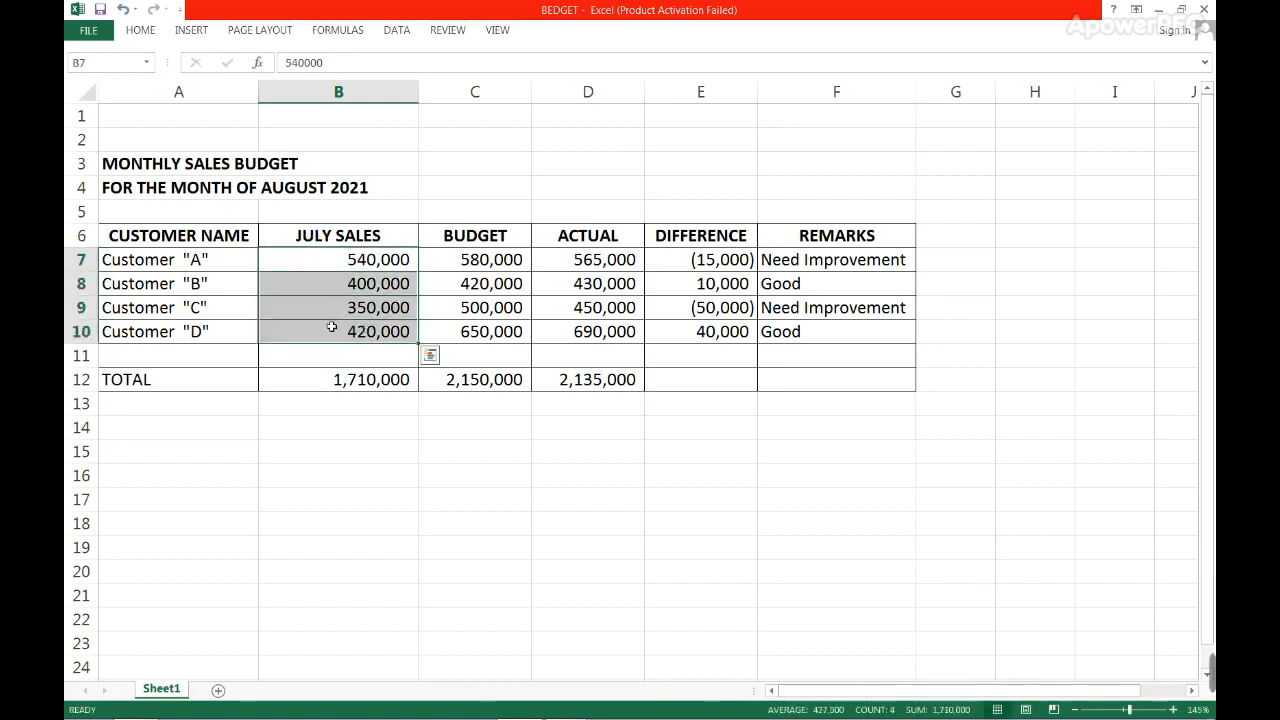
pyautogui.click(325, 322)
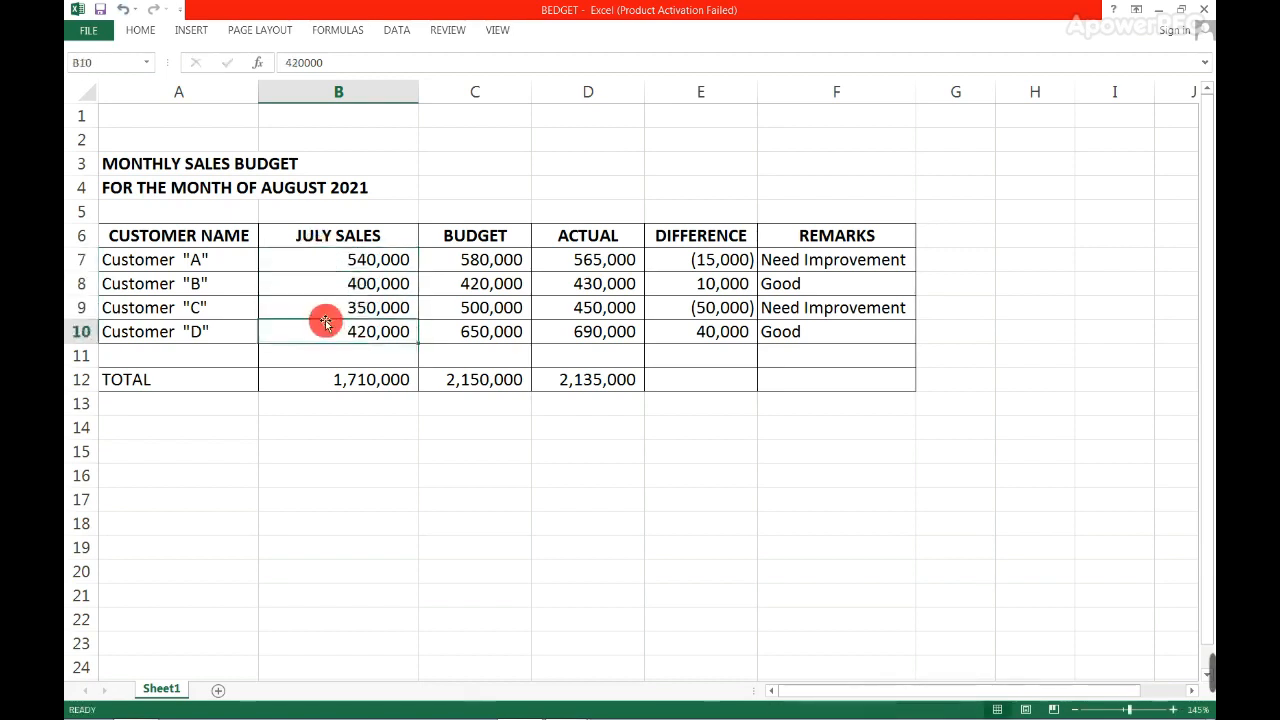
pyautogui.click(316, 267)
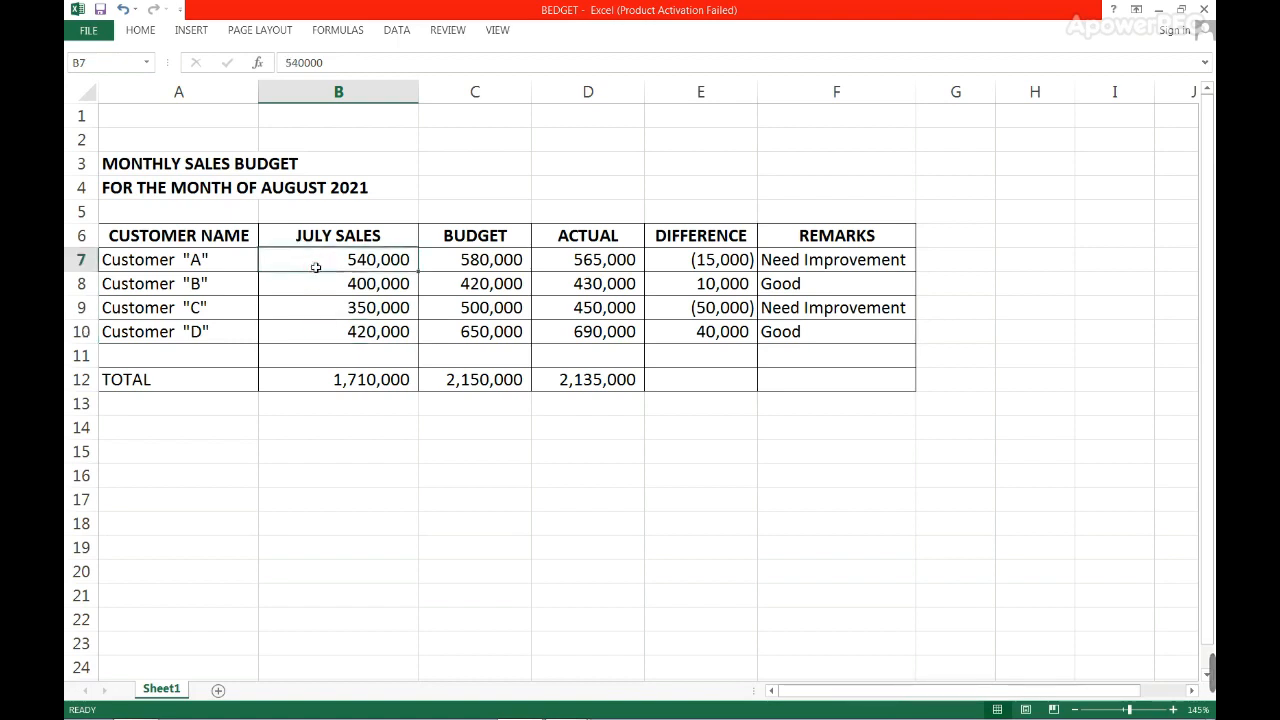
# - Check the budget amount of Customer "A" against the budget month stated in the title line in A4
pyautogui.click(447, 254)
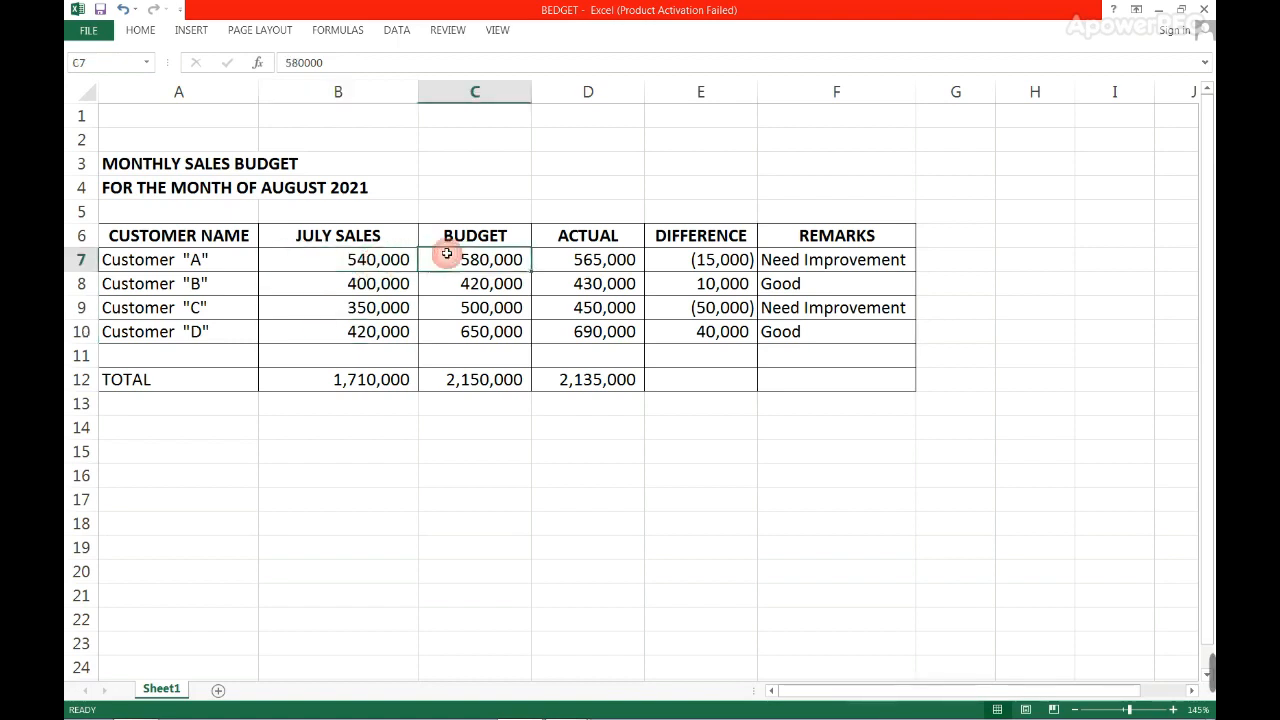
pyautogui.doubleClick(279, 193)
pyautogui.doubleClick(162, 188)
pyautogui.click(306, 187)
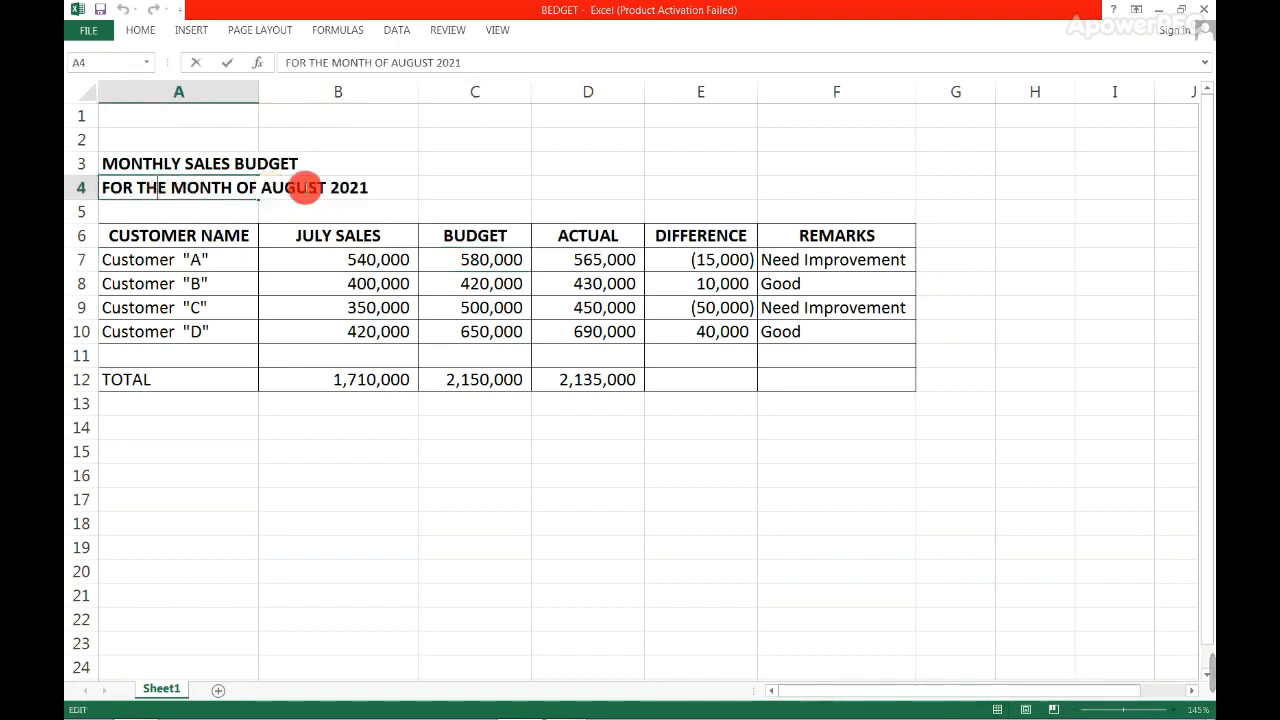
pyautogui.click(447, 258)
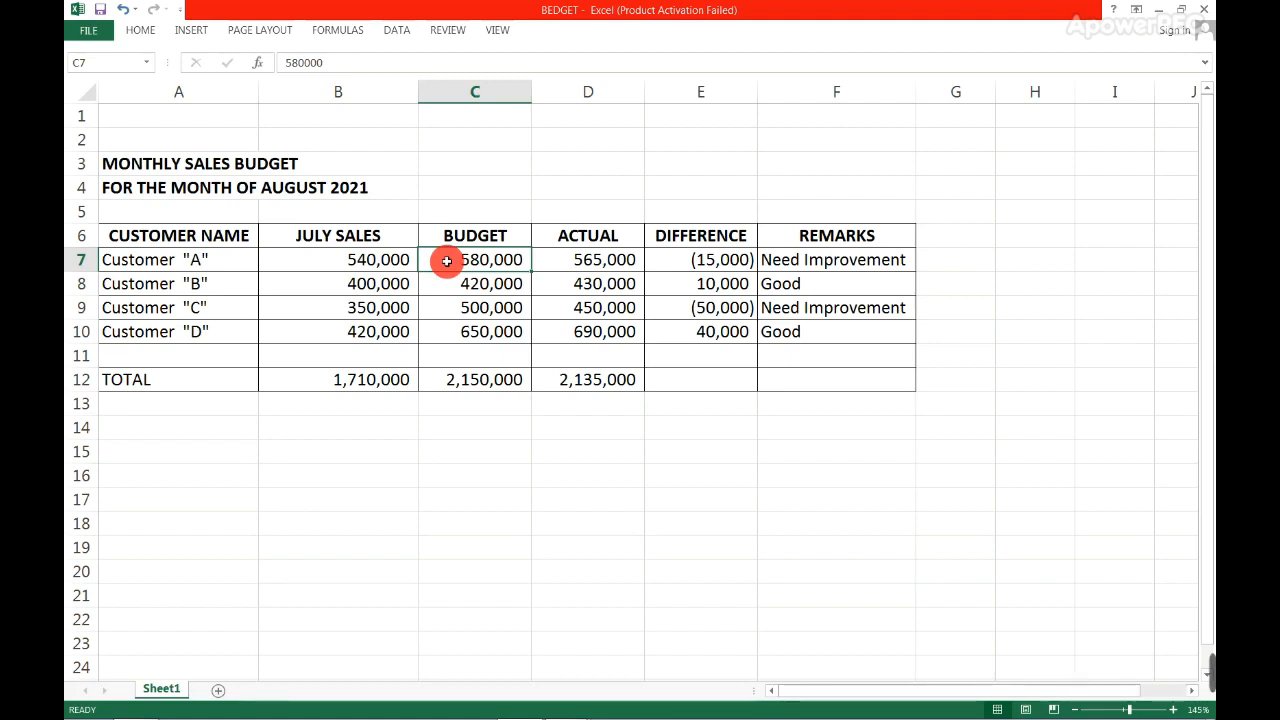
# - Review the Budget amounts in C7:C10 as a range and for each customer individually
pyautogui.moveTo(447, 260); pyautogui.dragTo(447, 331)
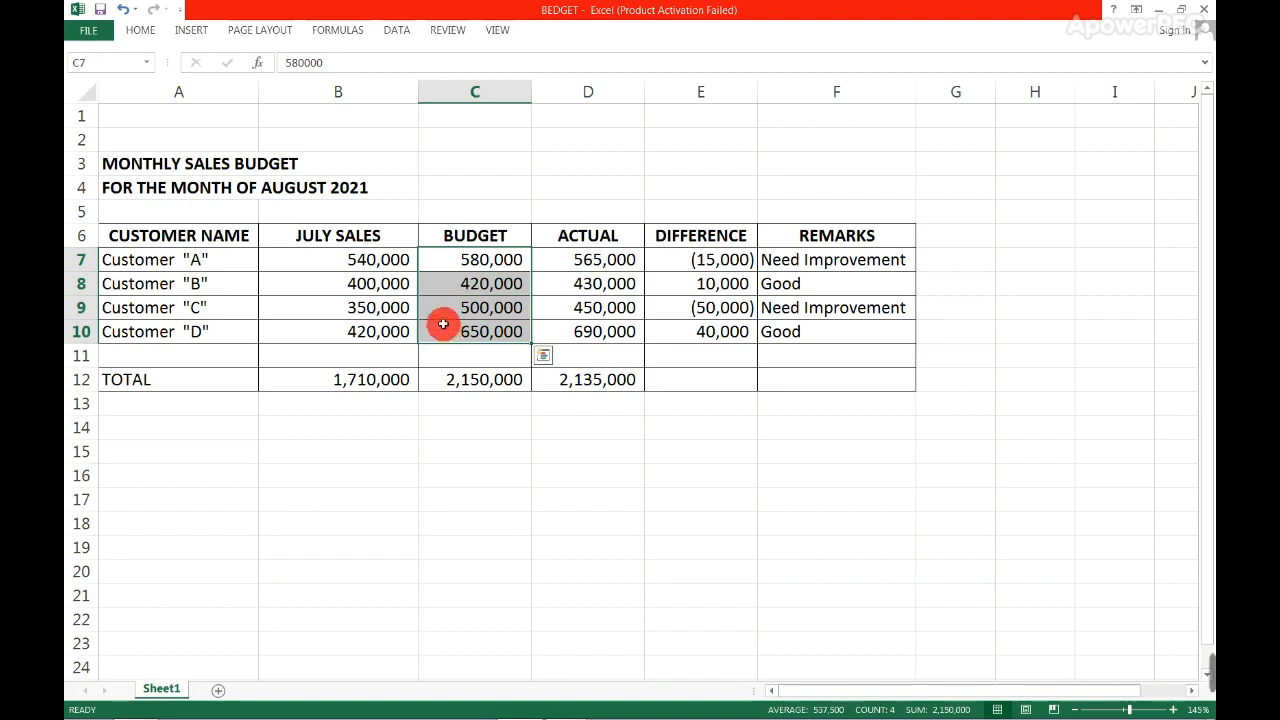
pyautogui.click(448, 265)
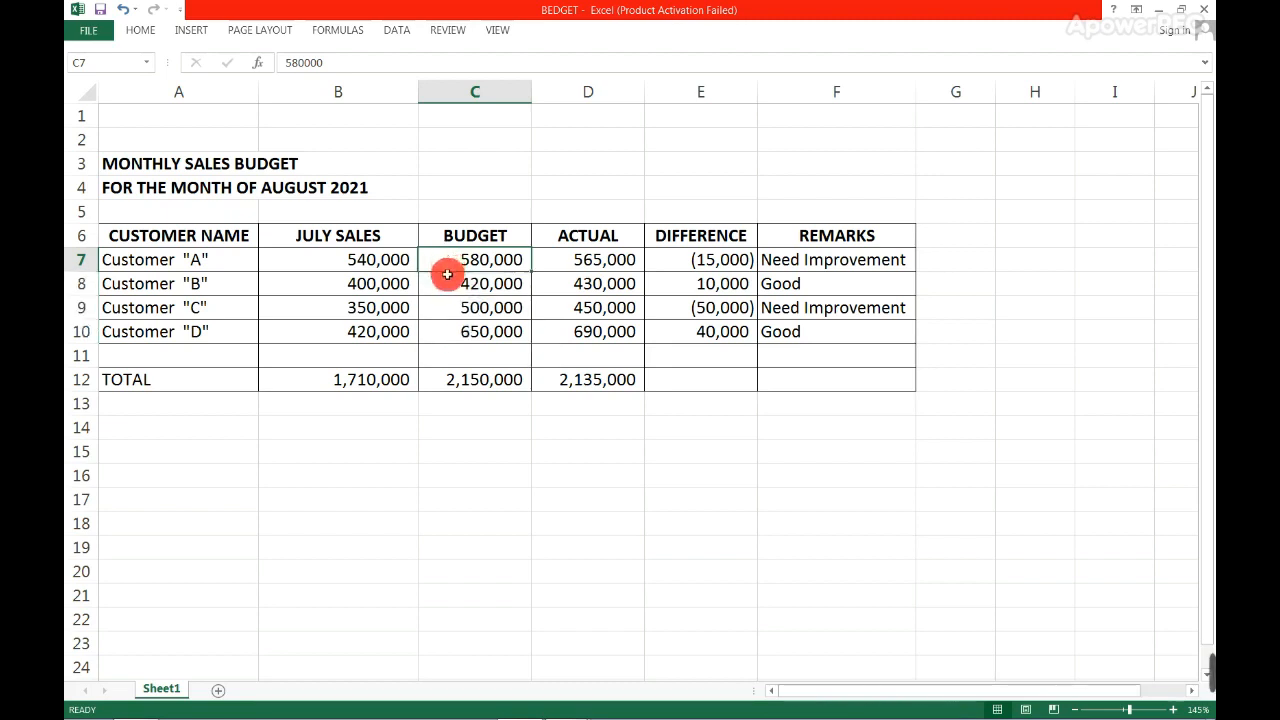
pyautogui.click(449, 285)
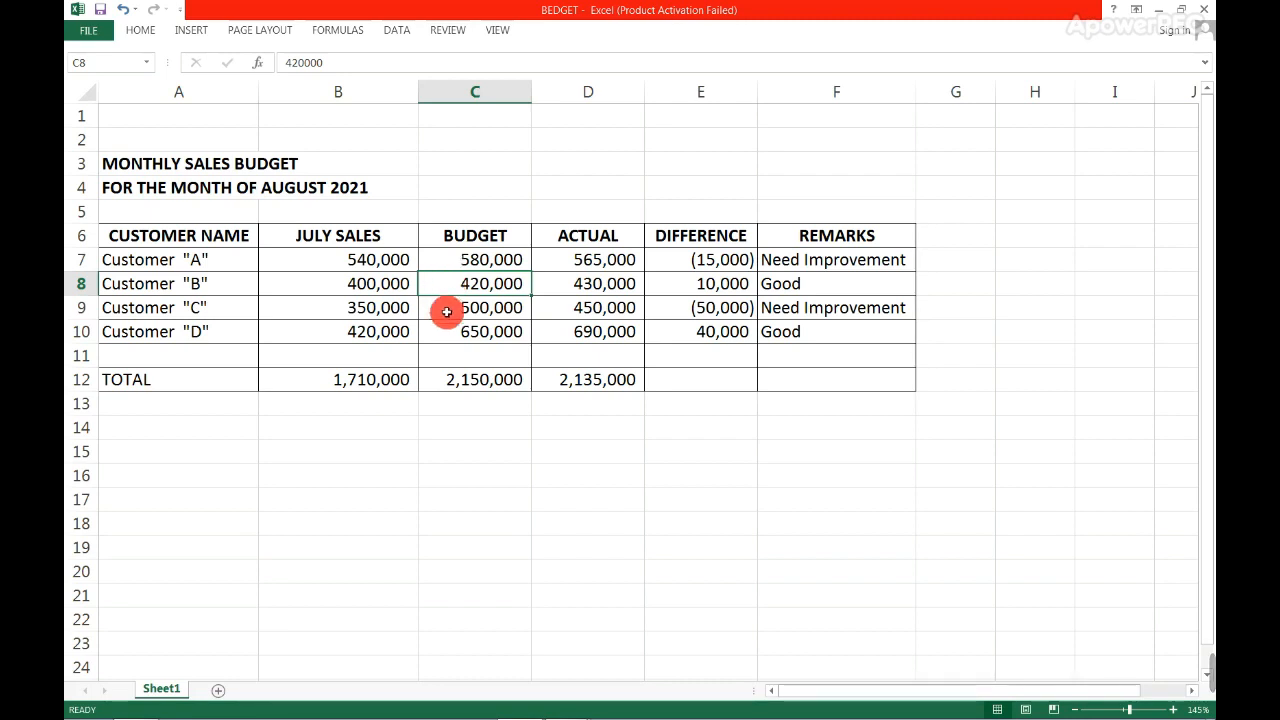
pyautogui.click(445, 309)
pyautogui.click(450, 332)
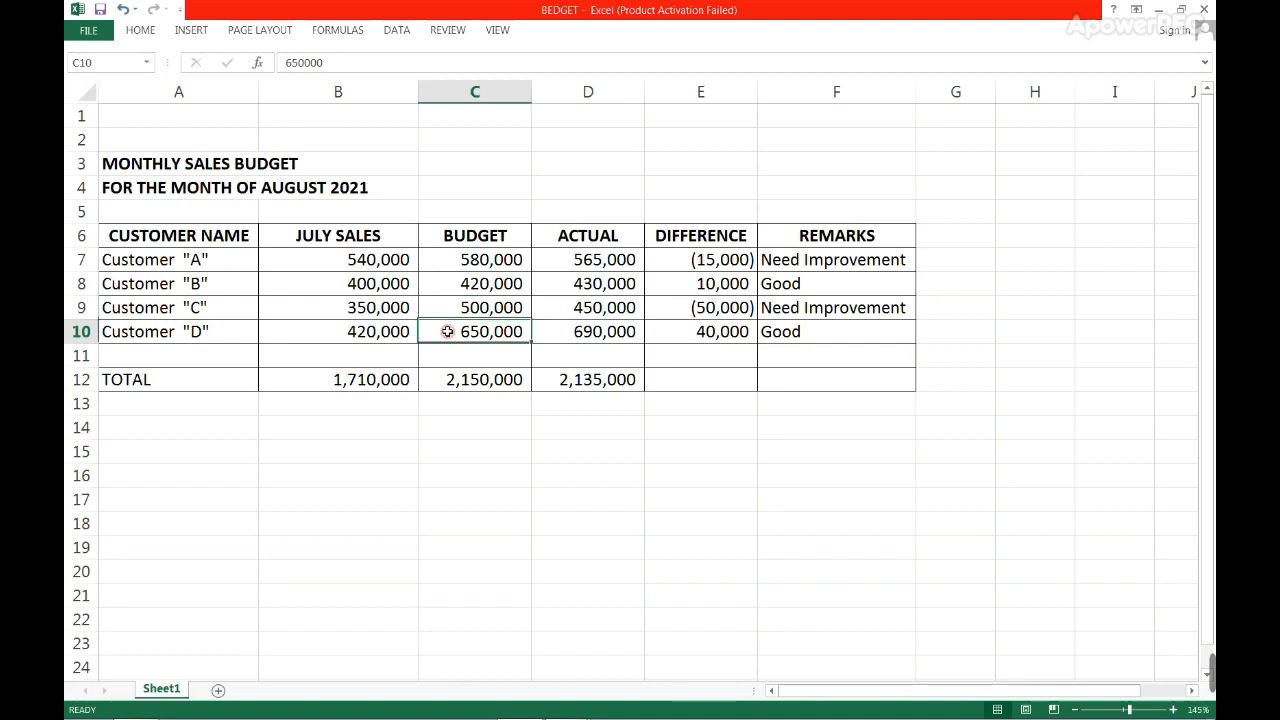
pyautogui.click(440, 258)
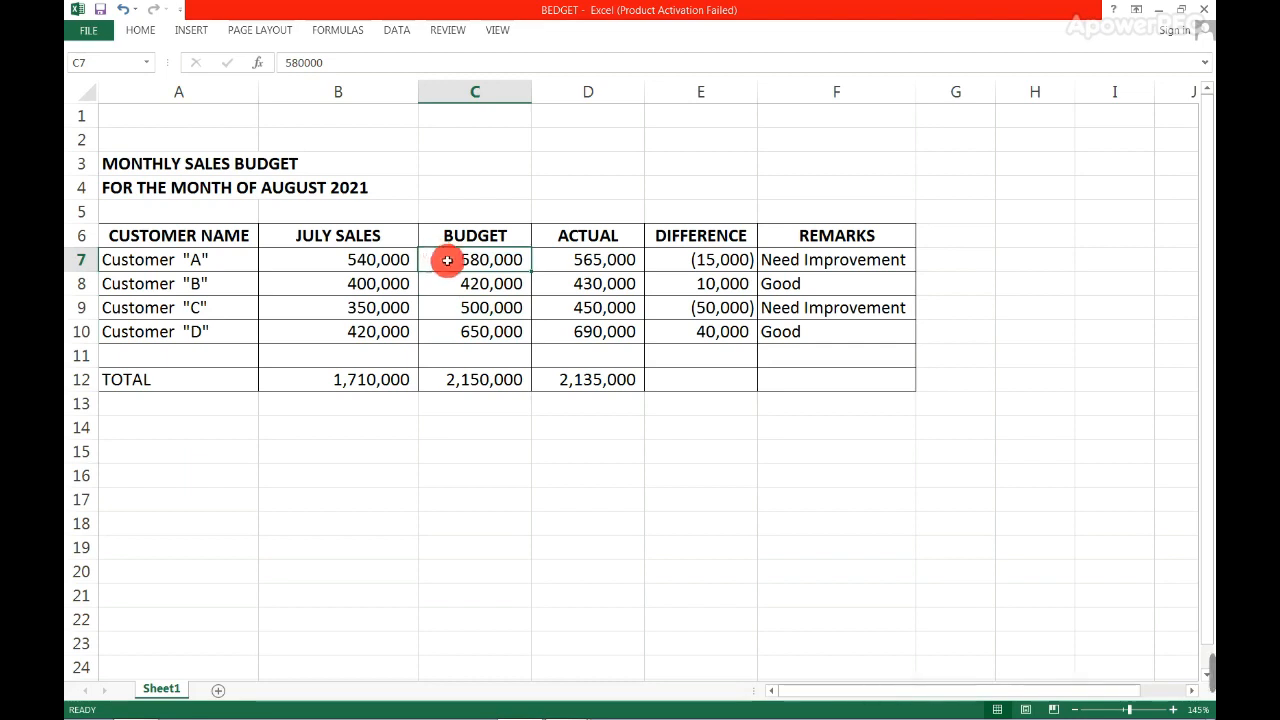
# - Examine the Actual sales amounts in D7:D10 and the whole Actual column
pyautogui.click(555, 258)
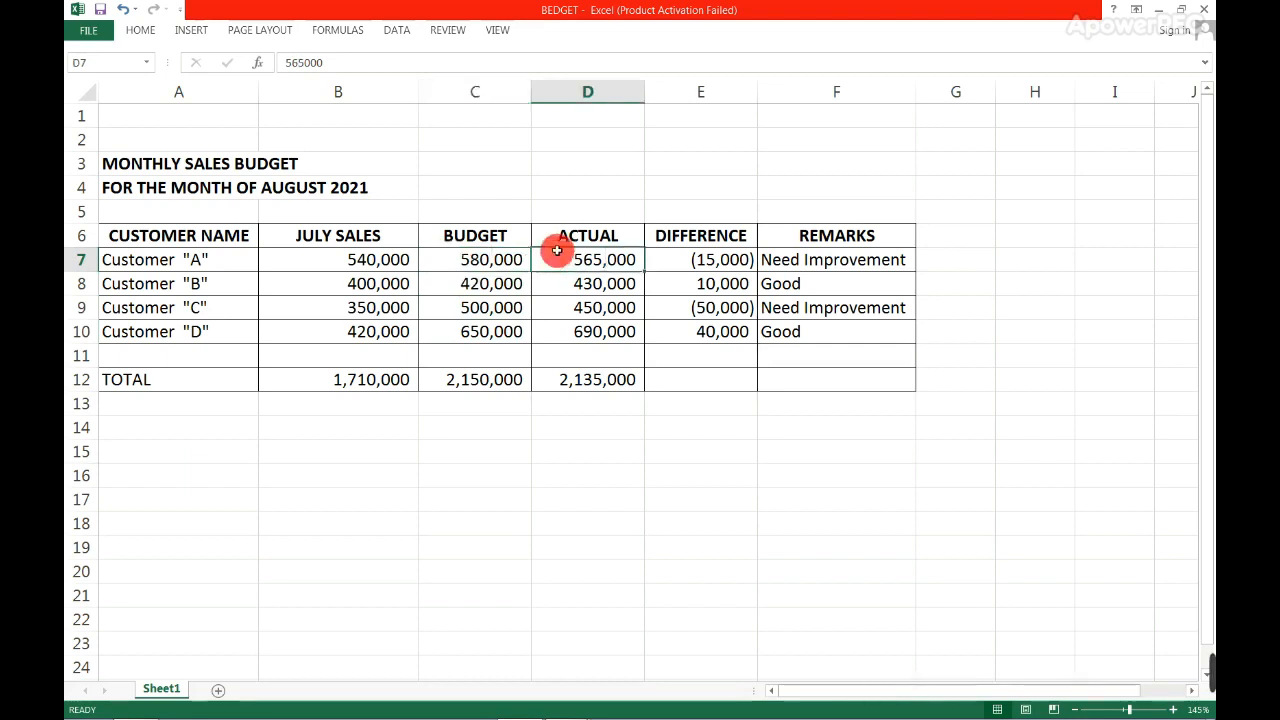
pyautogui.moveTo(558, 254); pyautogui.dragTo(562, 325)
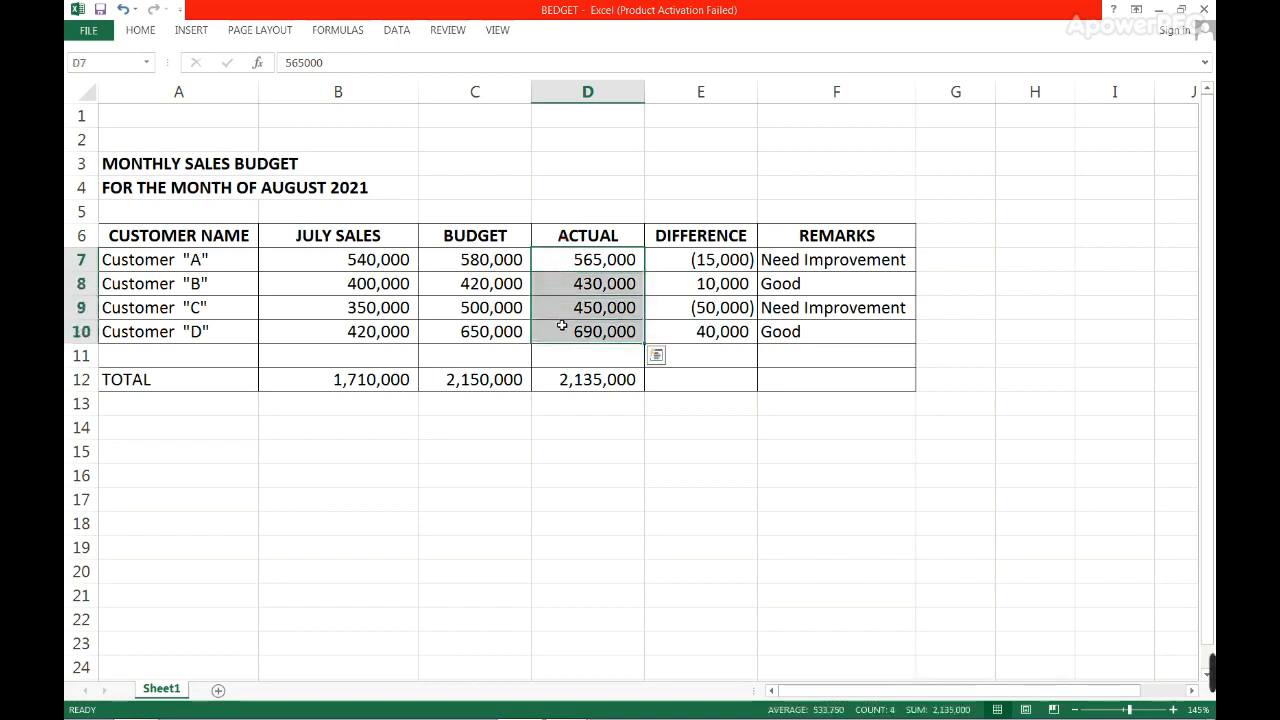
pyautogui.click(561, 324)
pyautogui.moveTo(554, 273); pyautogui.dragTo(554, 323)
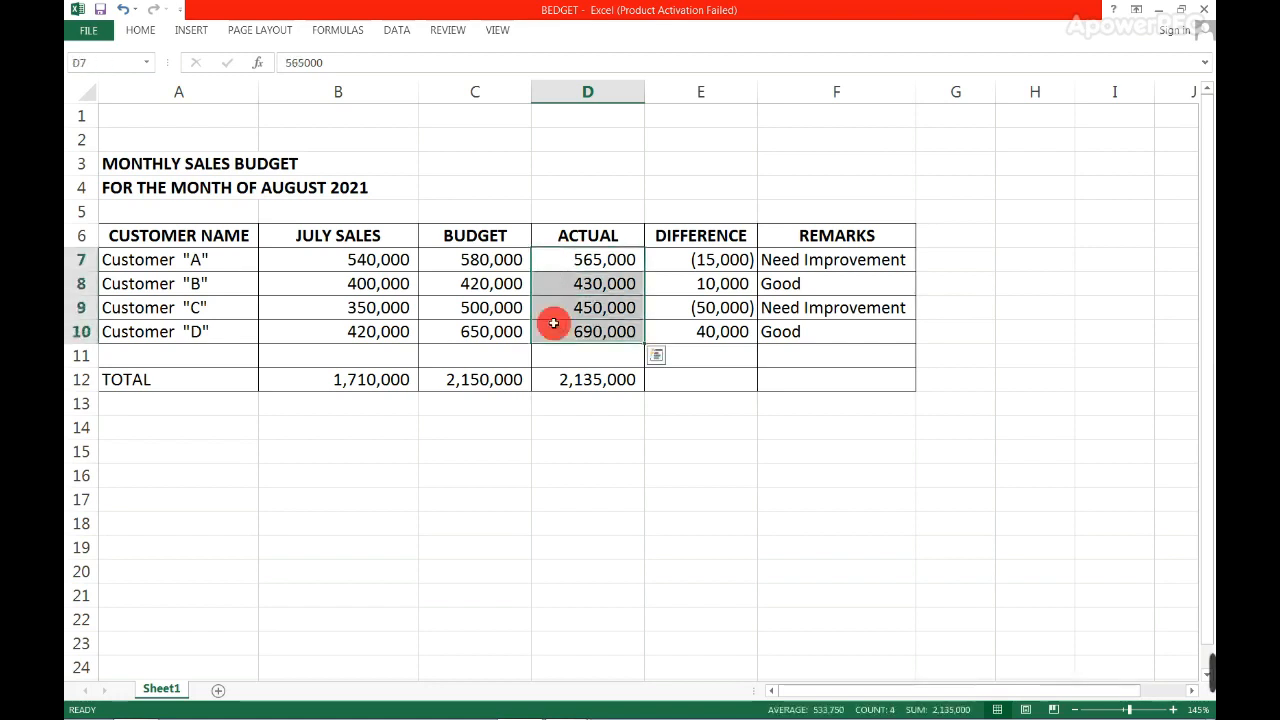
pyautogui.doubleClick(557, 263)
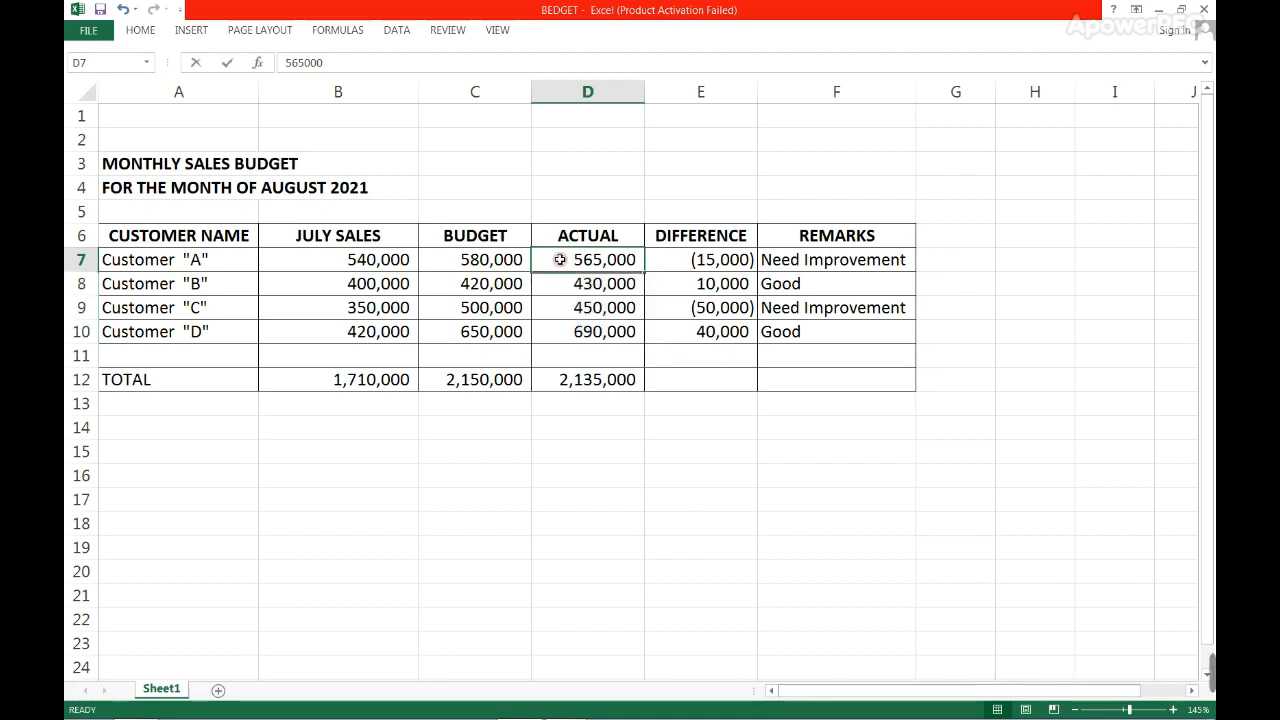
pyautogui.click(566, 283)
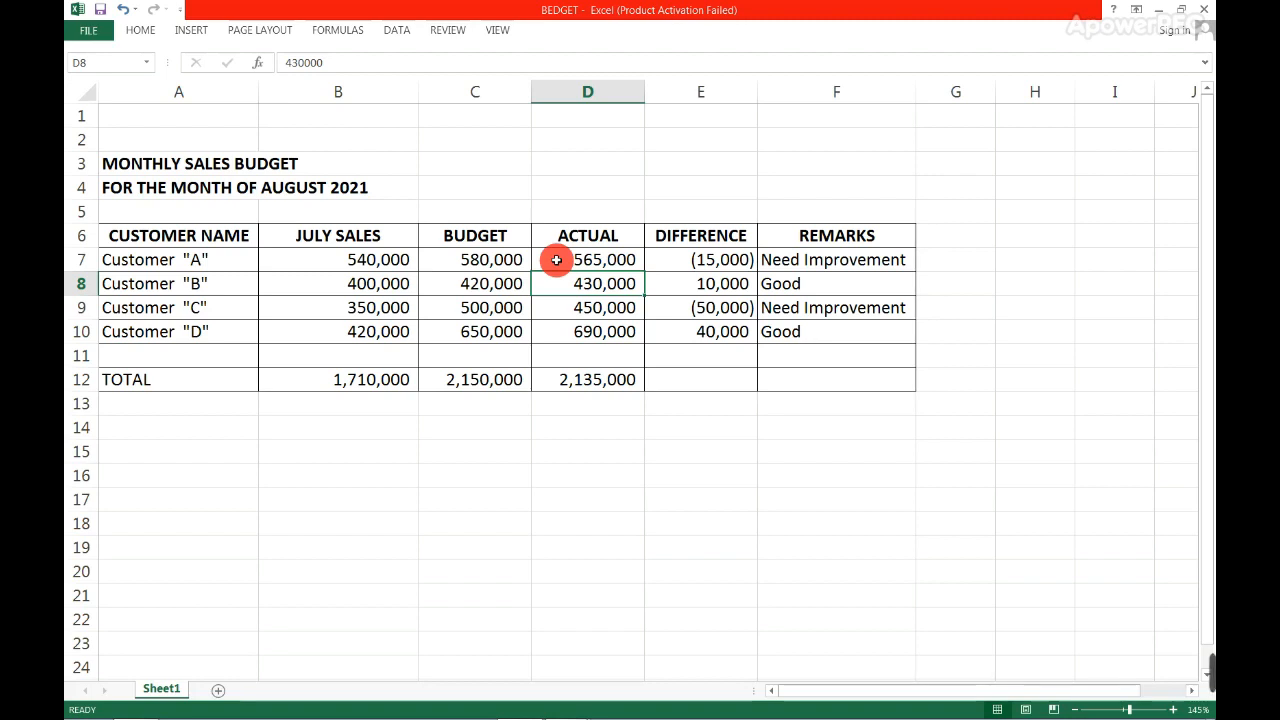
pyautogui.click(578, 91)
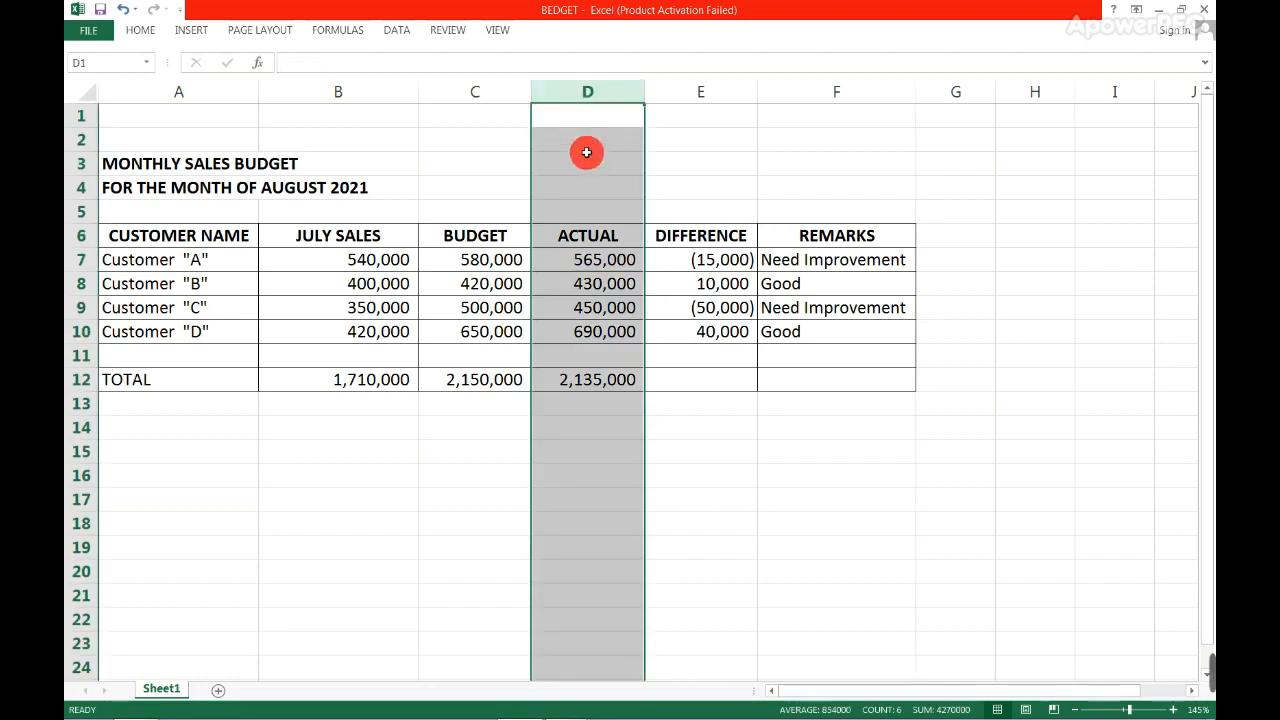
pyautogui.click(579, 419)
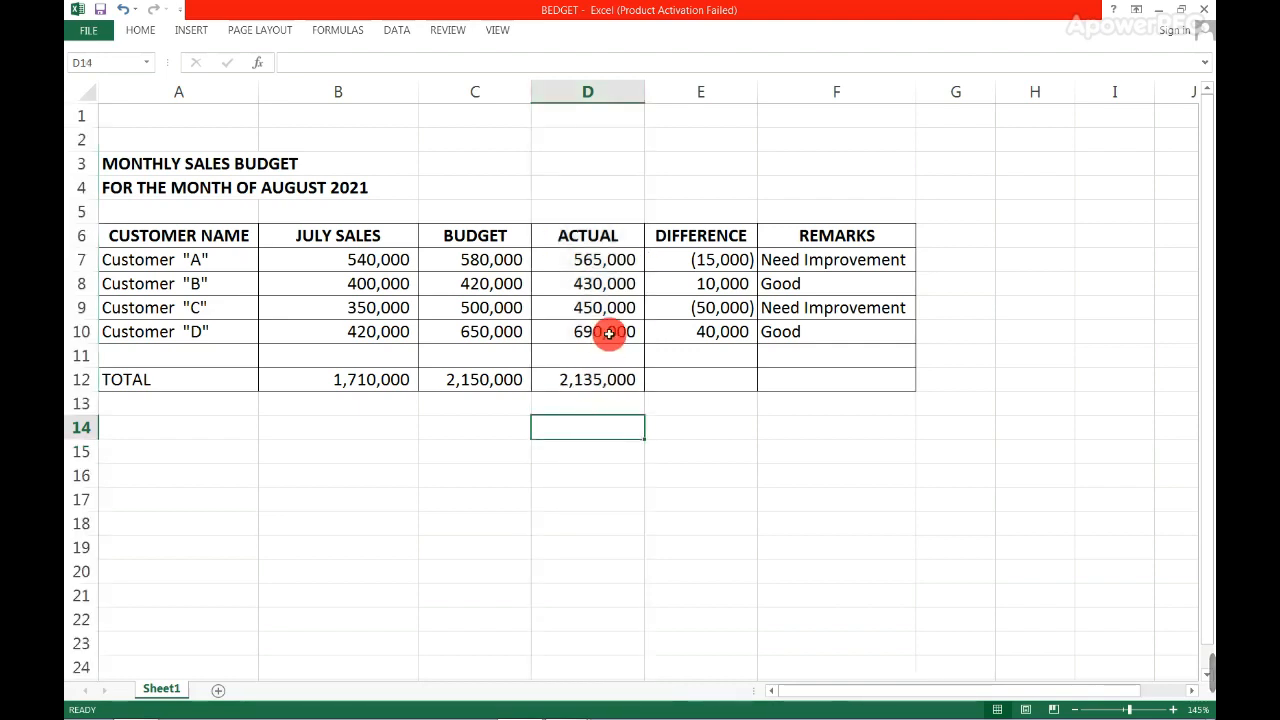
# - Examine the Difference formula =D7-C7 in E7, tracing its references to Customer "A"'s actual and budget amounts
pyautogui.click(707, 91)
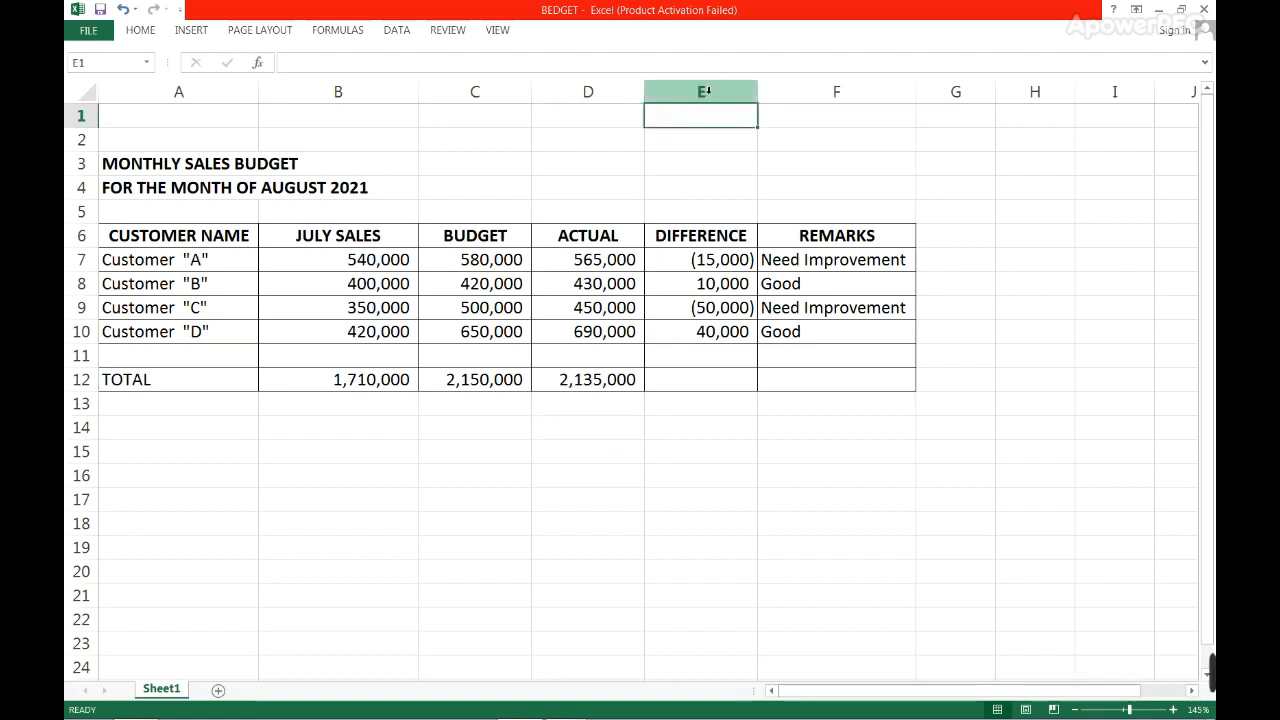
pyautogui.doubleClick(678, 257)
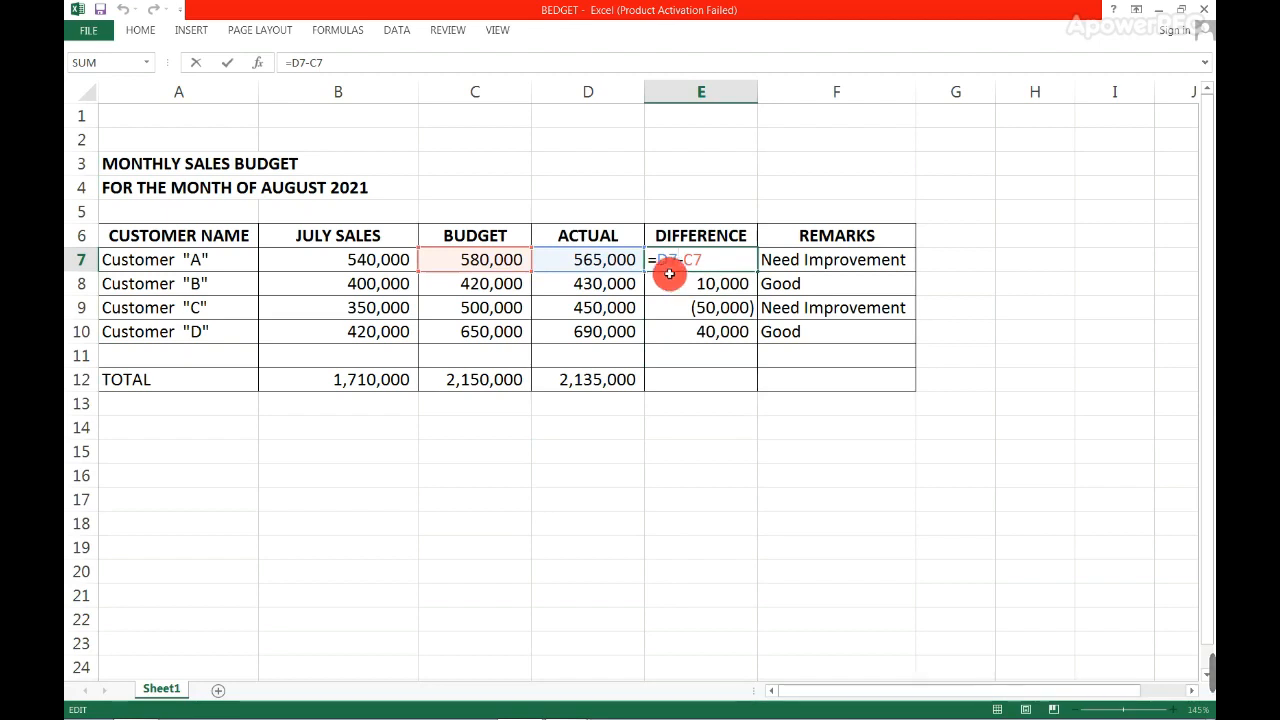
pyautogui.click(655, 265)
pyautogui.click(668, 260)
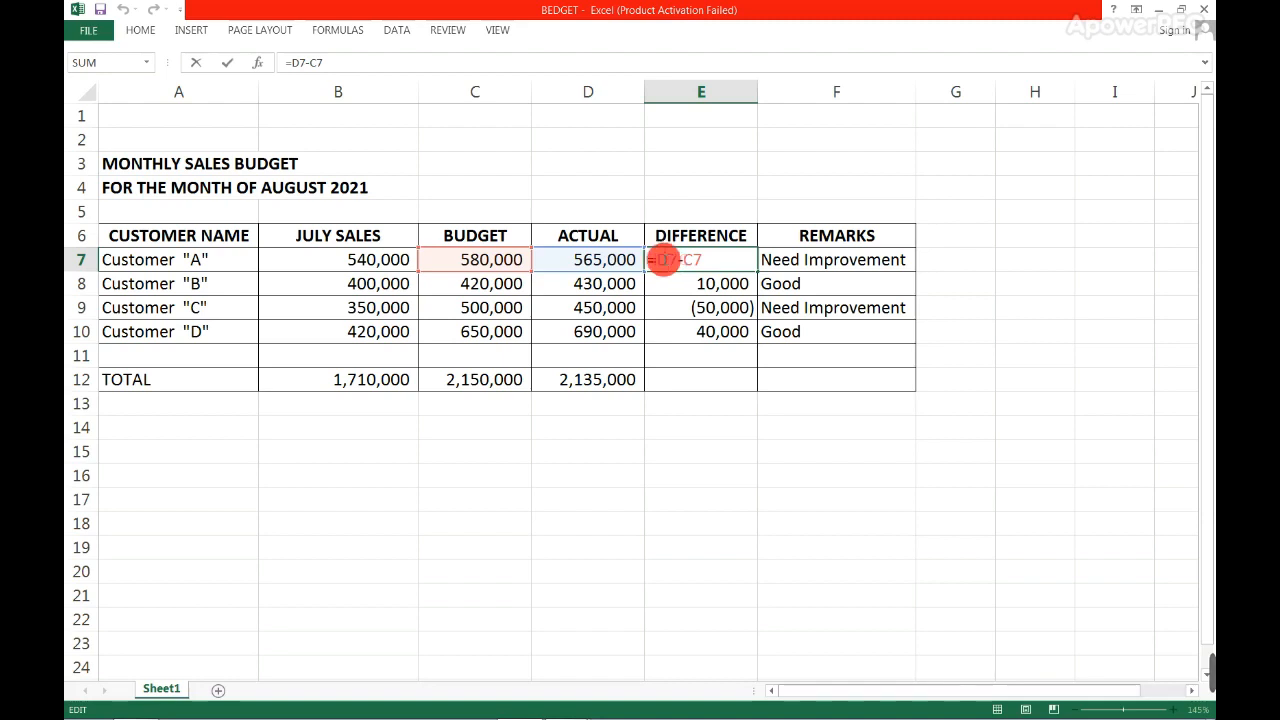
pyautogui.click(616, 259)
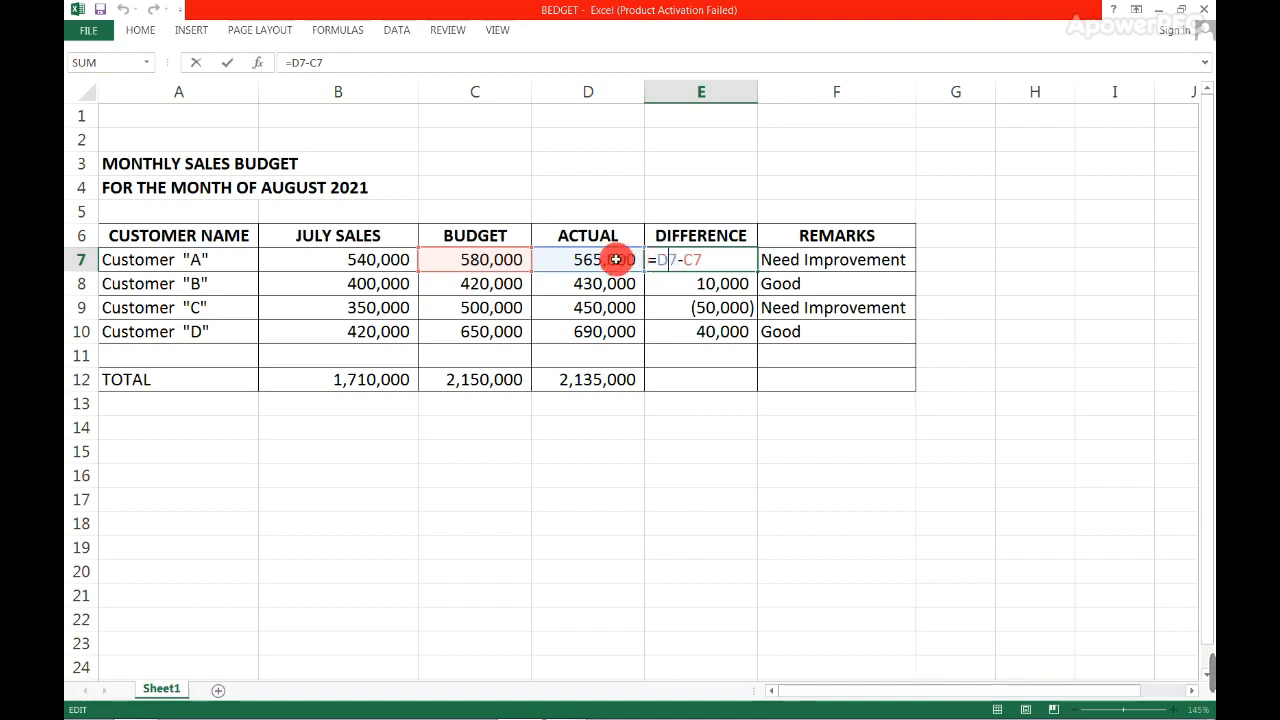
pyautogui.moveTo(684, 257); pyautogui.dragTo(682, 284)
pyautogui.click(697, 260)
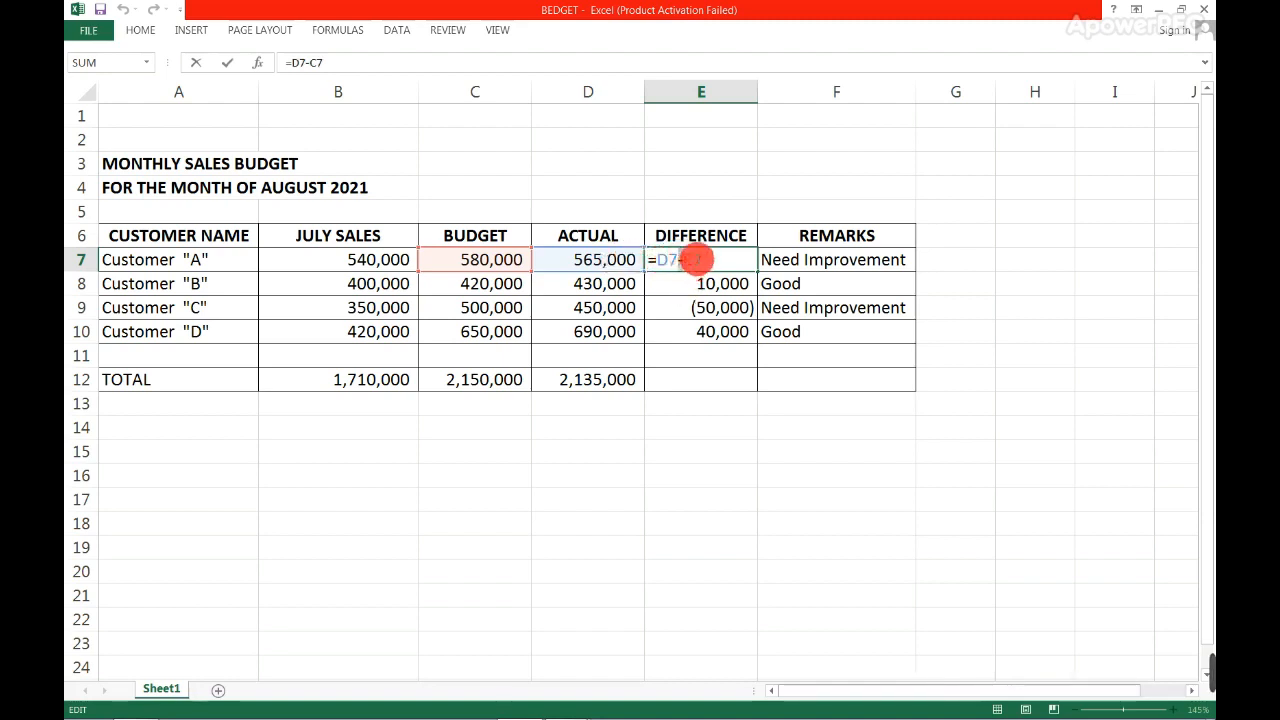
pyautogui.doubleClick(704, 259)
pyautogui.click(481, 262)
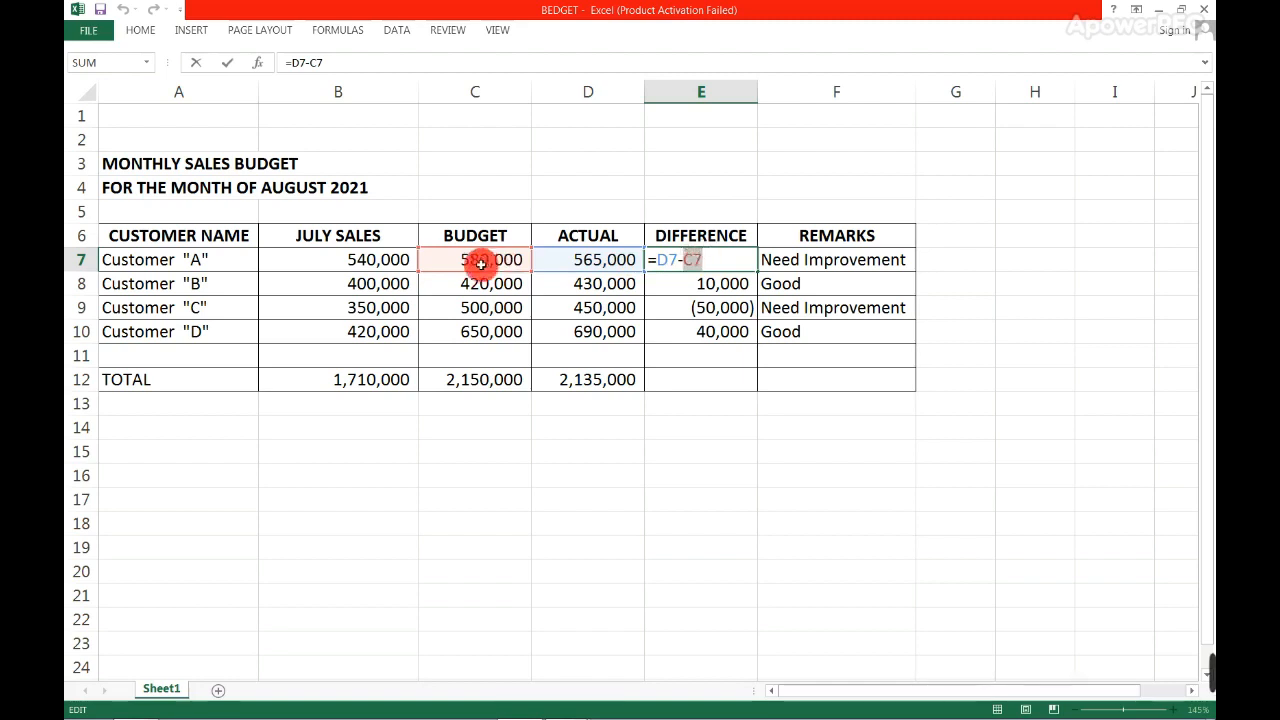
pyautogui.doubleClick(693, 259)
pyautogui.click(484, 263)
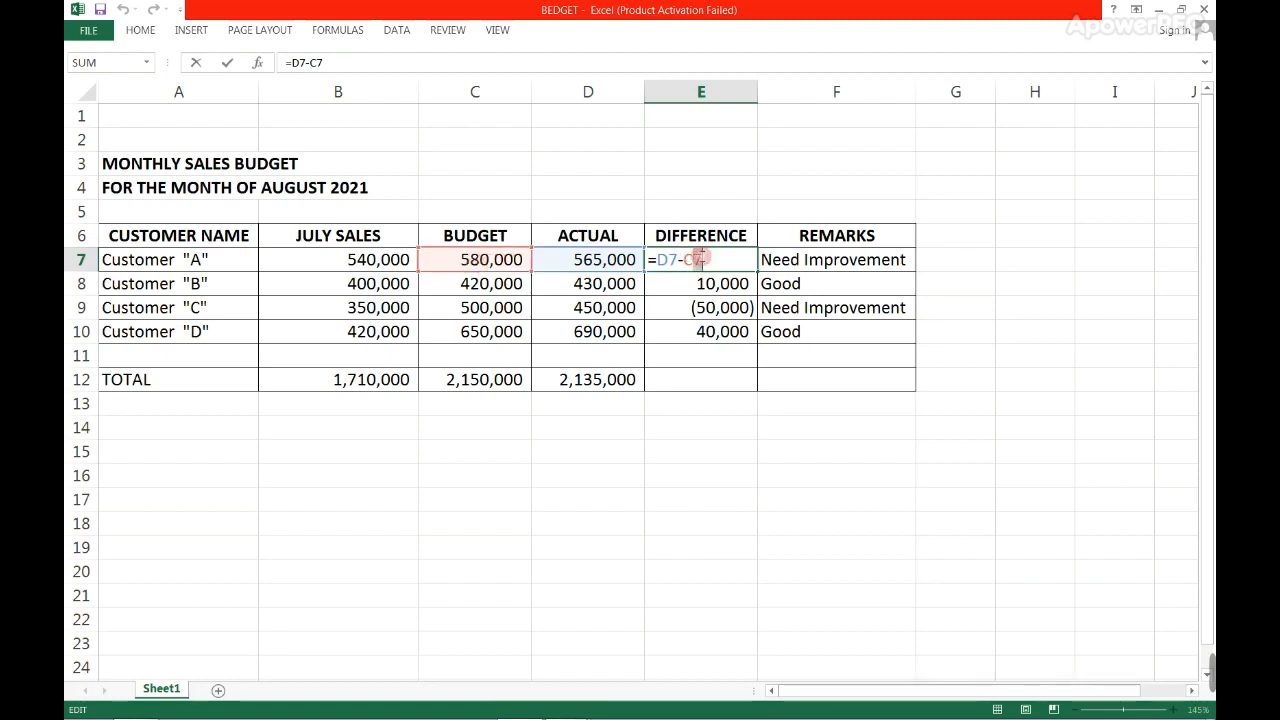
pyautogui.click(481, 263)
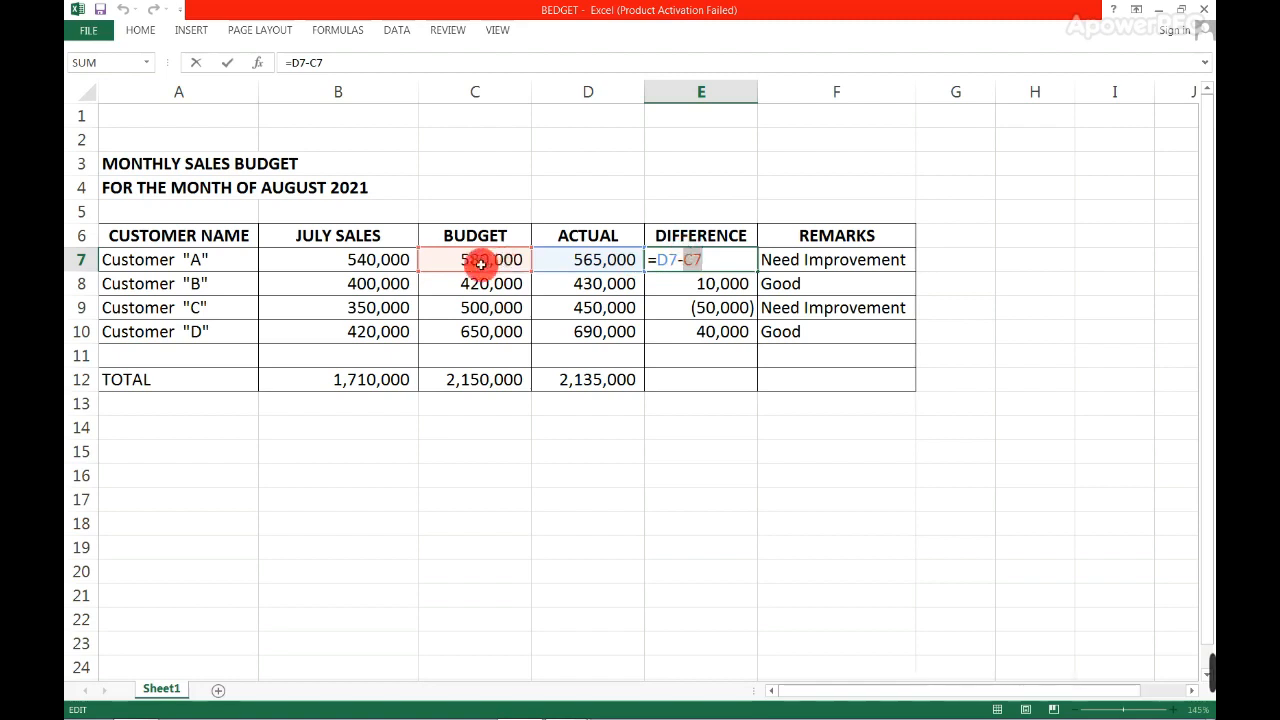
pyautogui.hotkey('ctrl', 'Return')
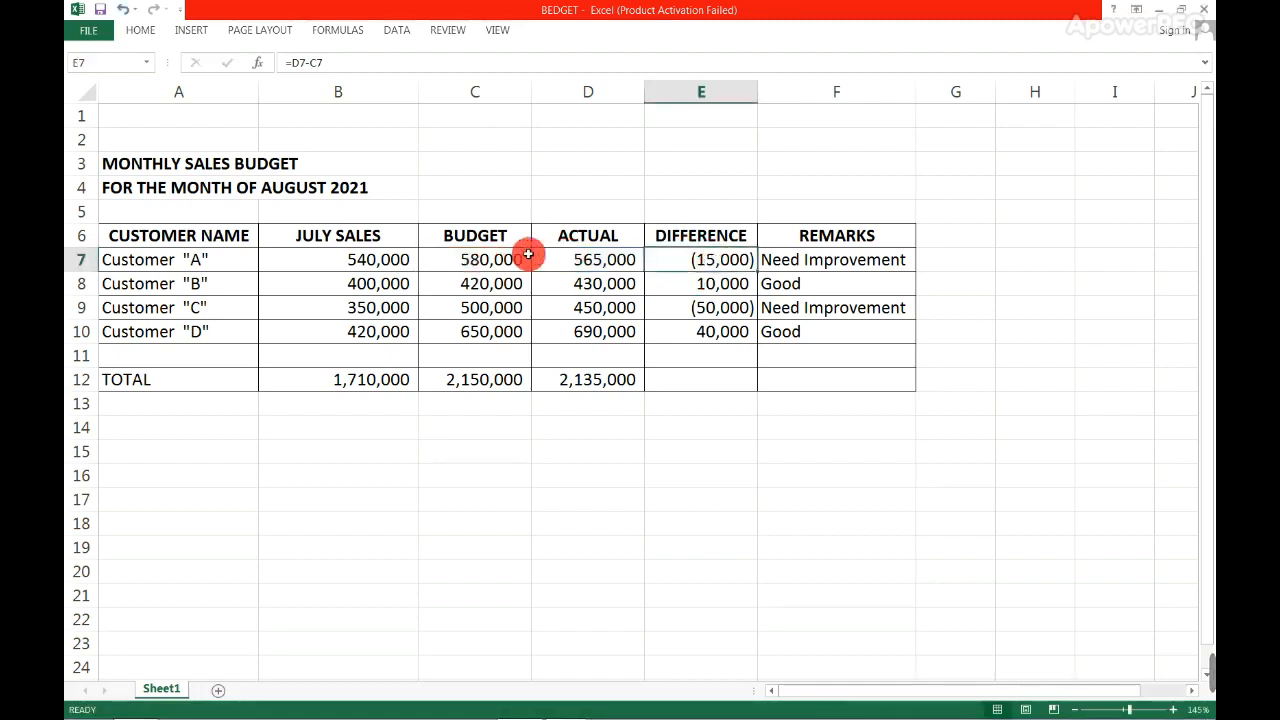
# - Review Customer "A"'s budget, actual, difference and remark in C7:F7
pyautogui.click(486, 258)
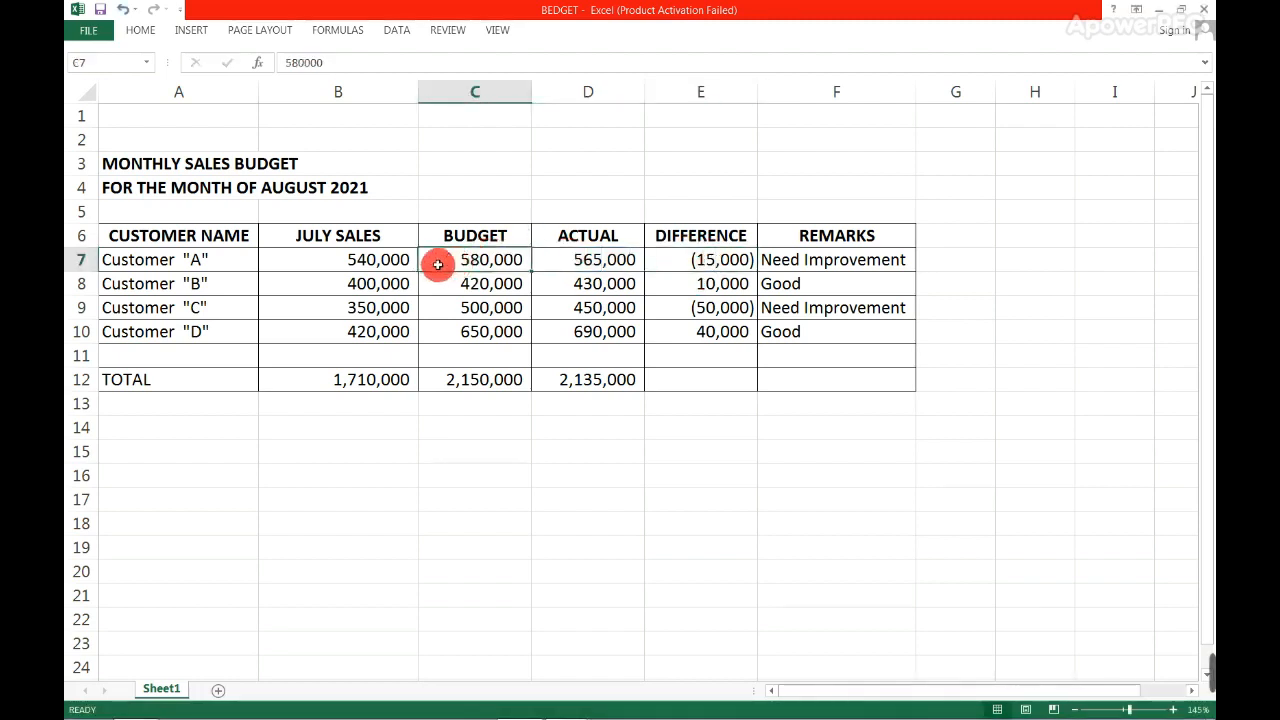
pyautogui.click(567, 259)
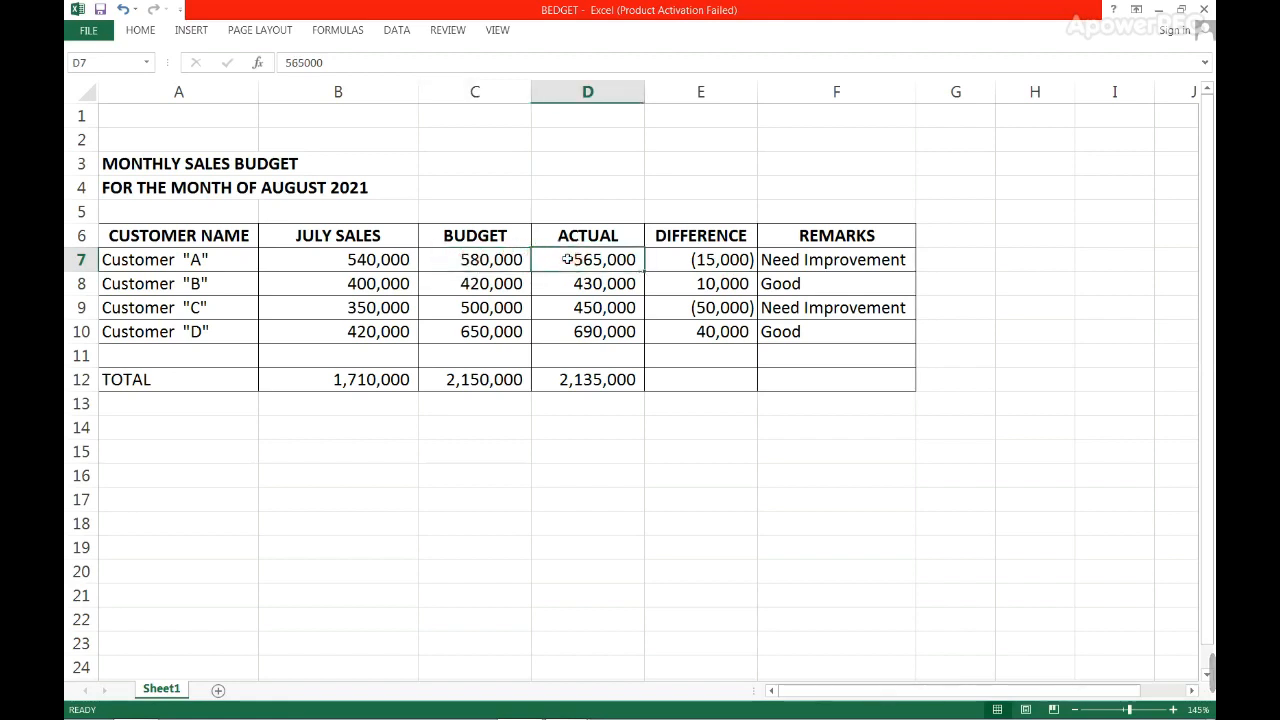
pyautogui.click(674, 259)
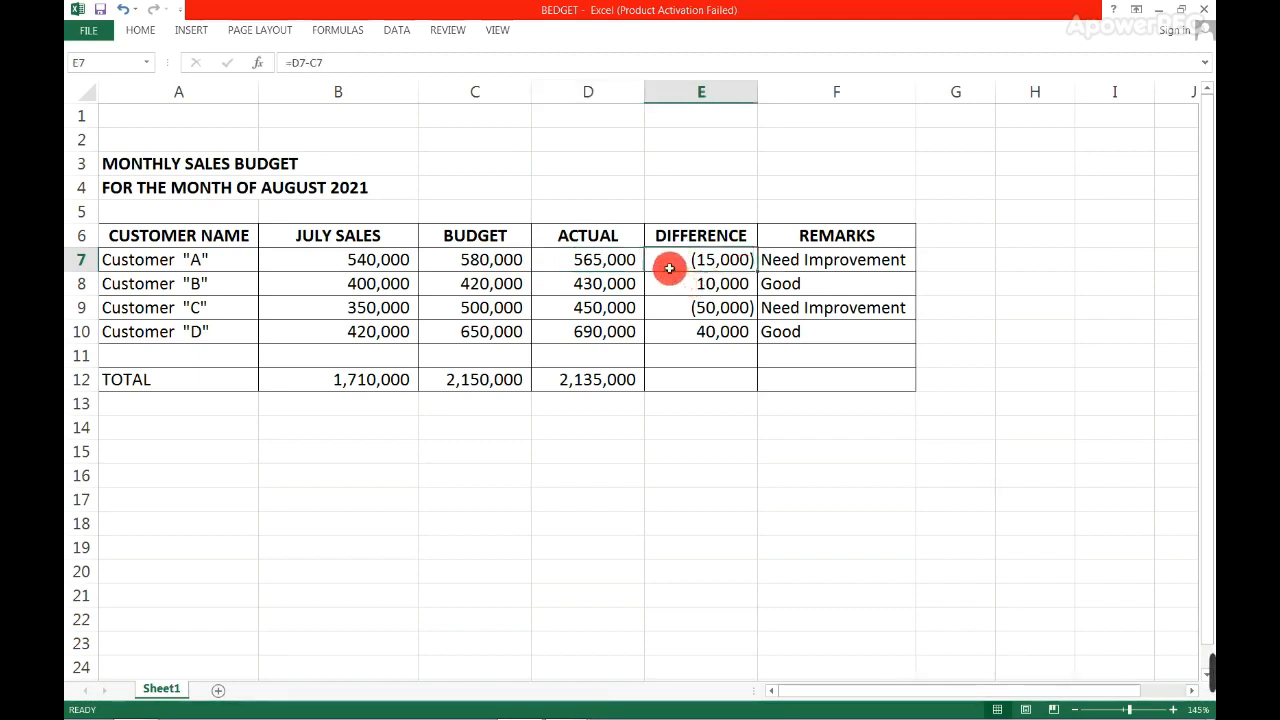
pyautogui.click(826, 259)
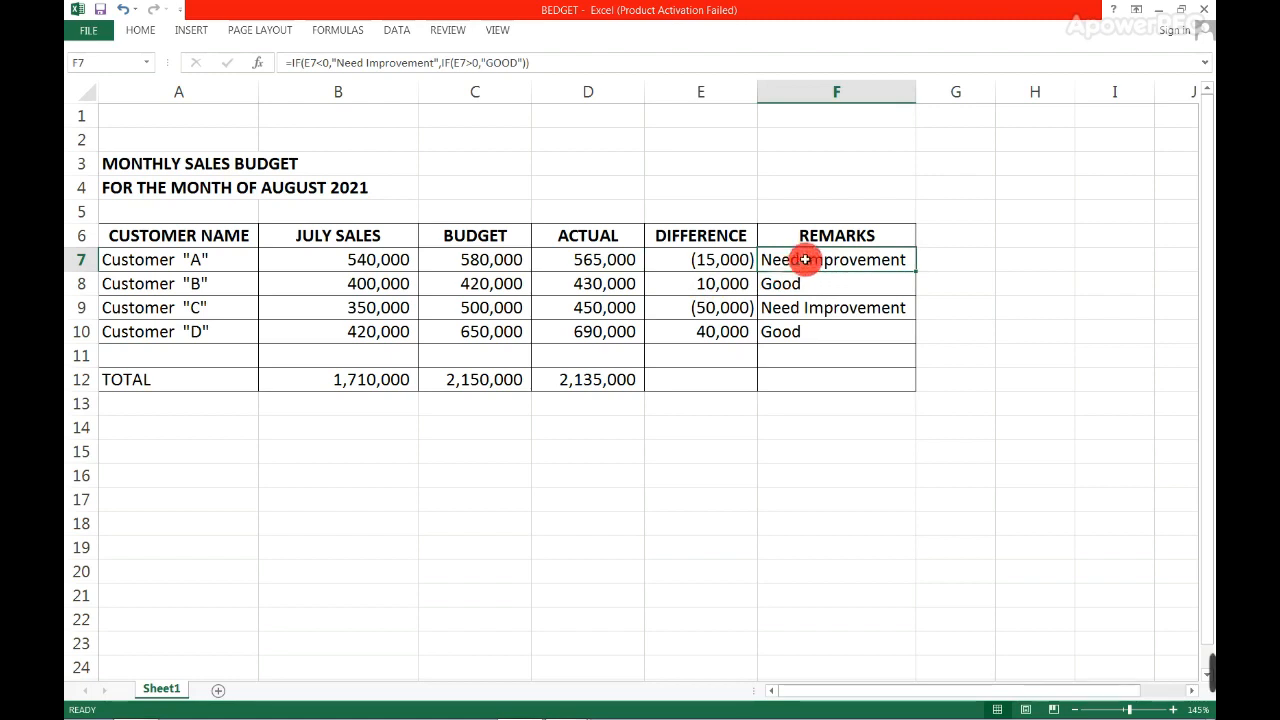
# - Clear the existing remarks in F7:F10 and begin the formula in F7 with =IF(E7<0,"Need Improvement"
pyautogui.doubleClick(800, 264)
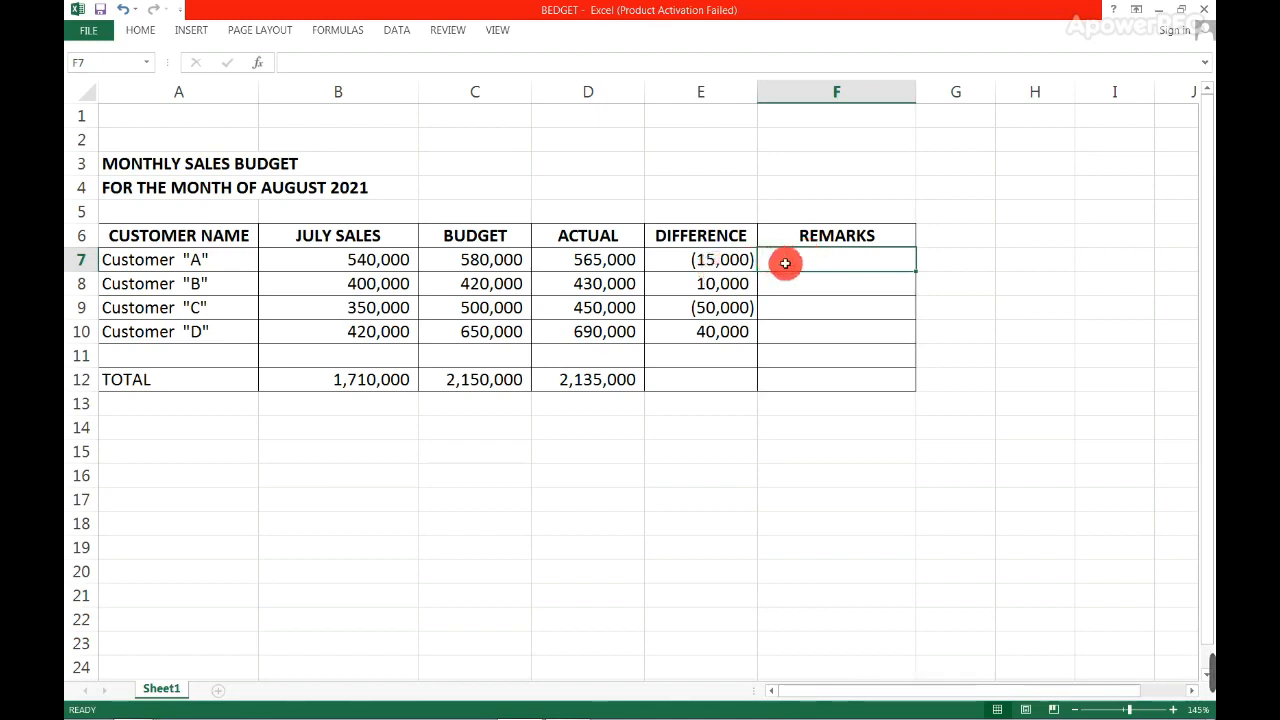
pyautogui.write('=IF')
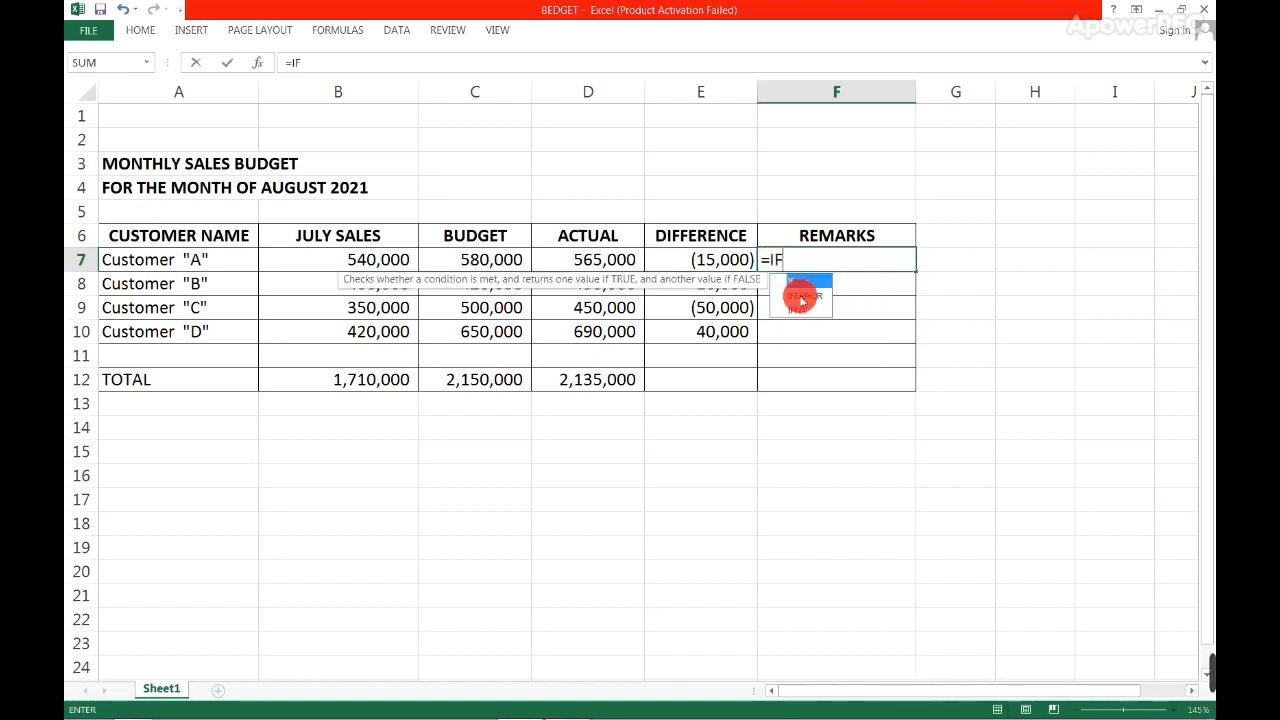
pyautogui.write('(')
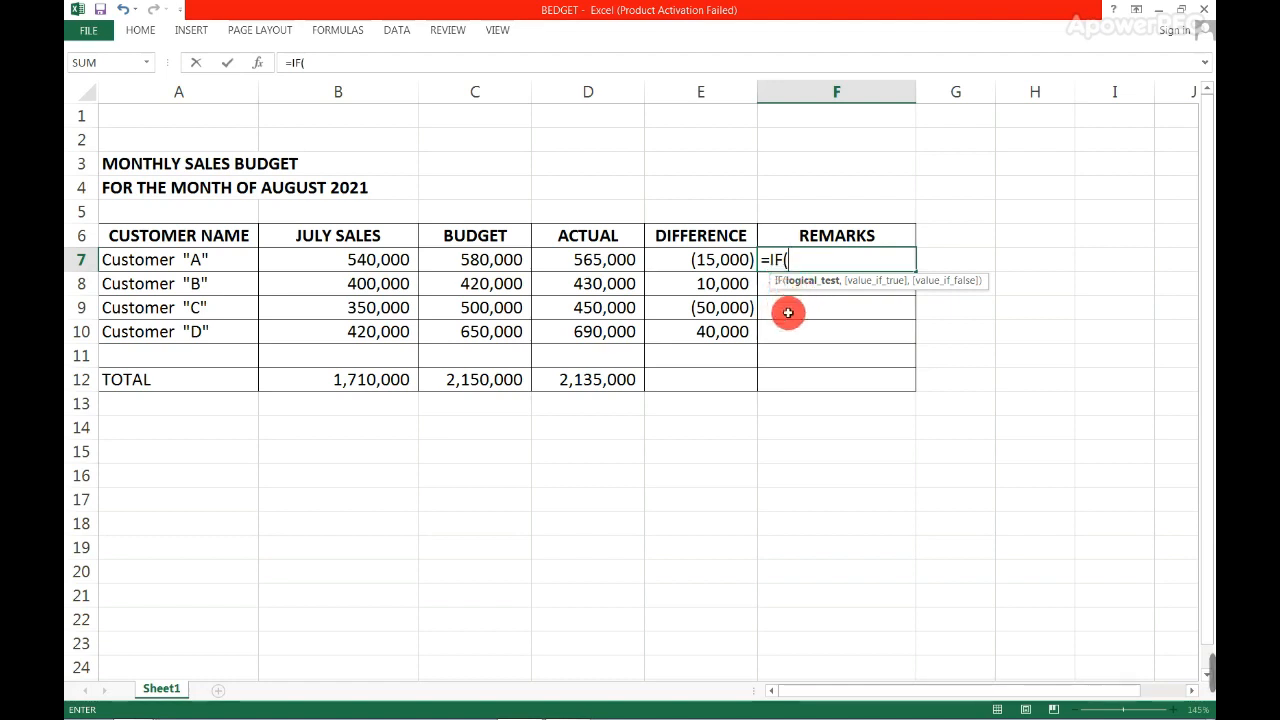
pyautogui.click(727, 267)
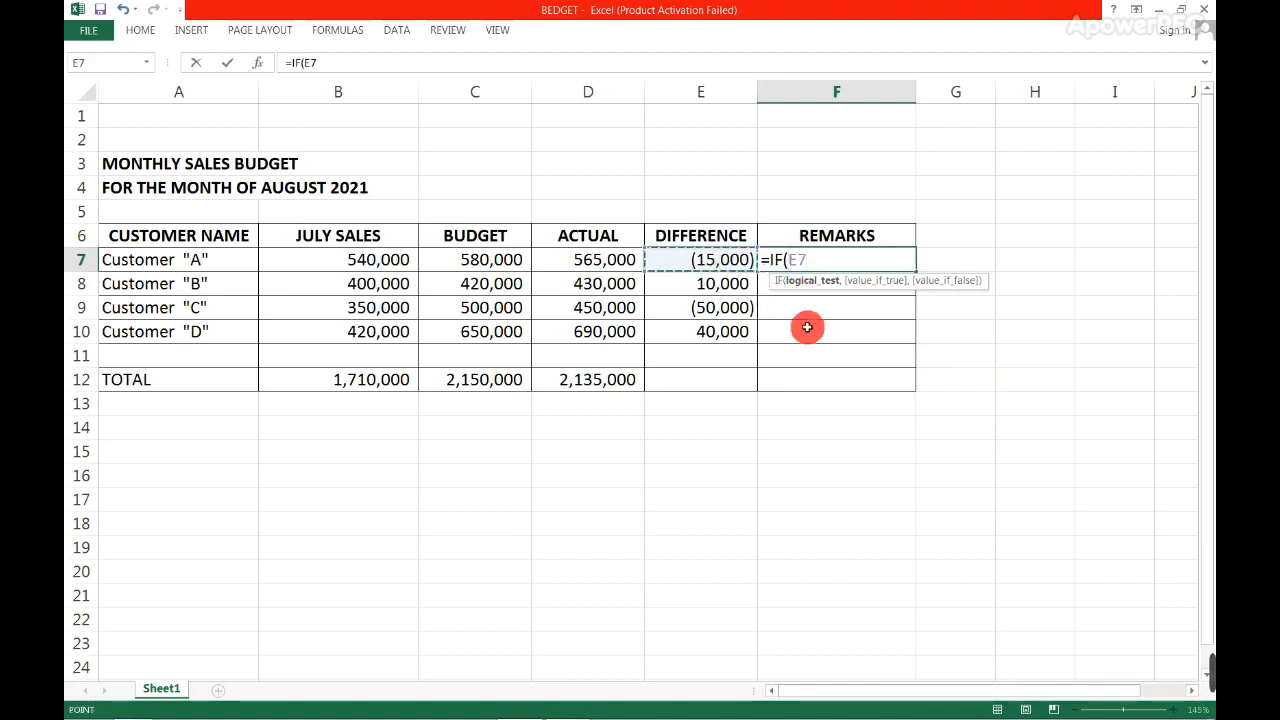
pyautogui.write('<0')
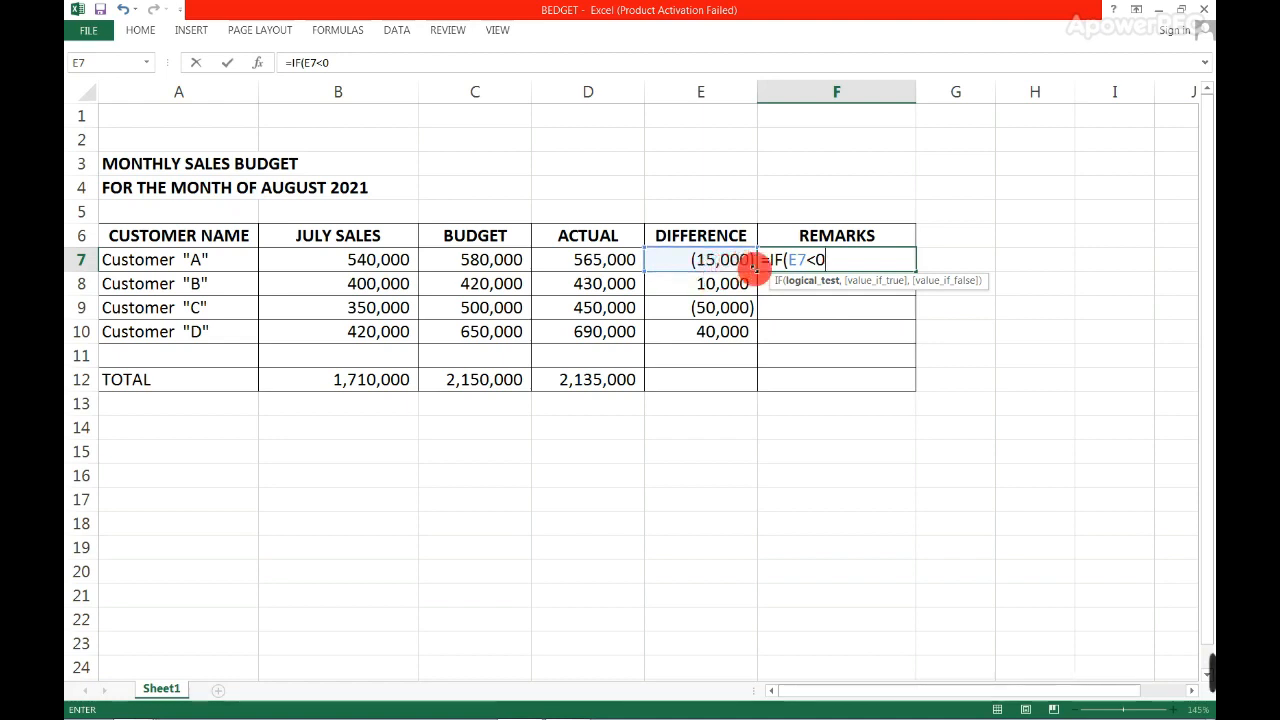
pyautogui.write(',"')
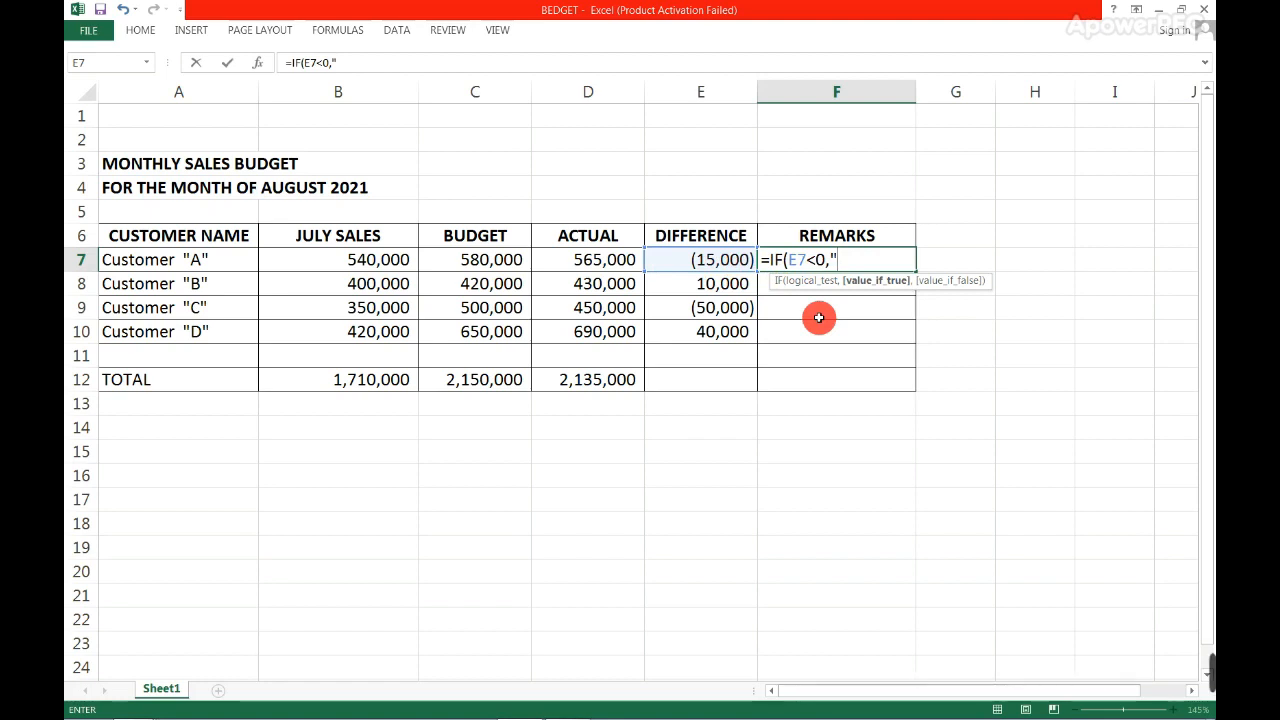
pyautogui.write('Need Improvement')
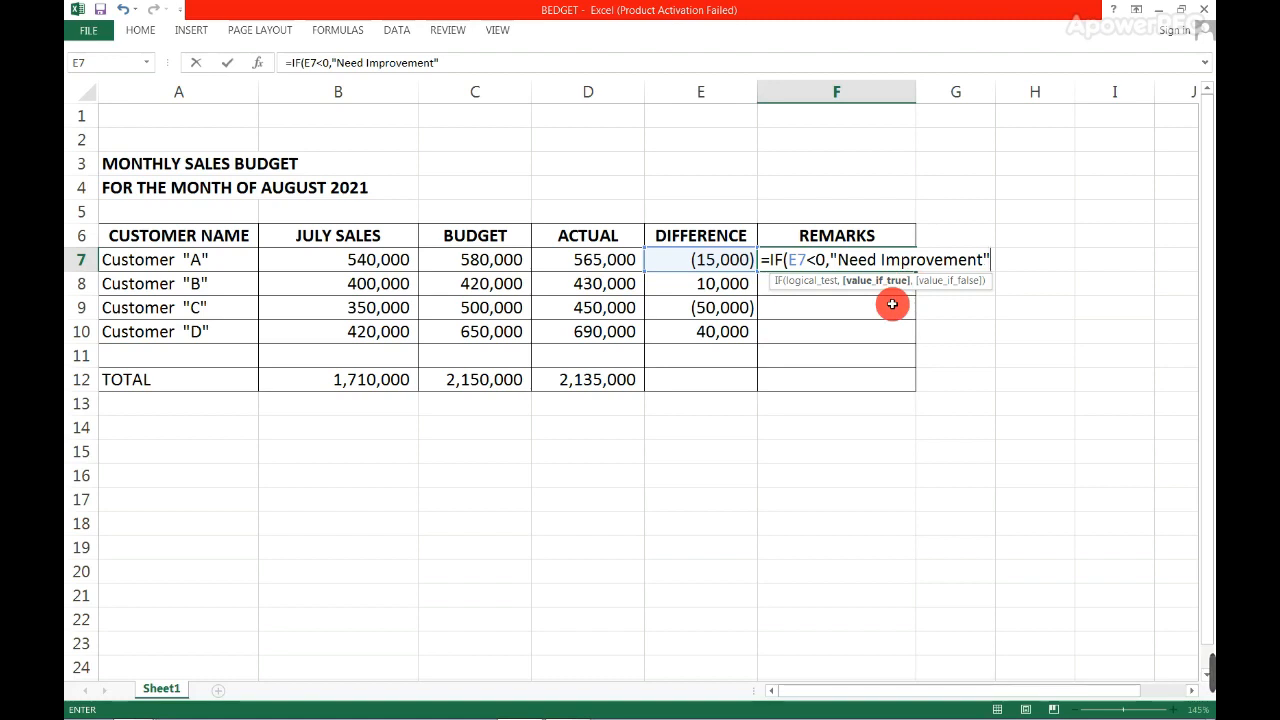
# - Complete the F7 remark formula with the nested condition IF(E7>0,"Good")) and enter it
pyautogui.write(',IF(')
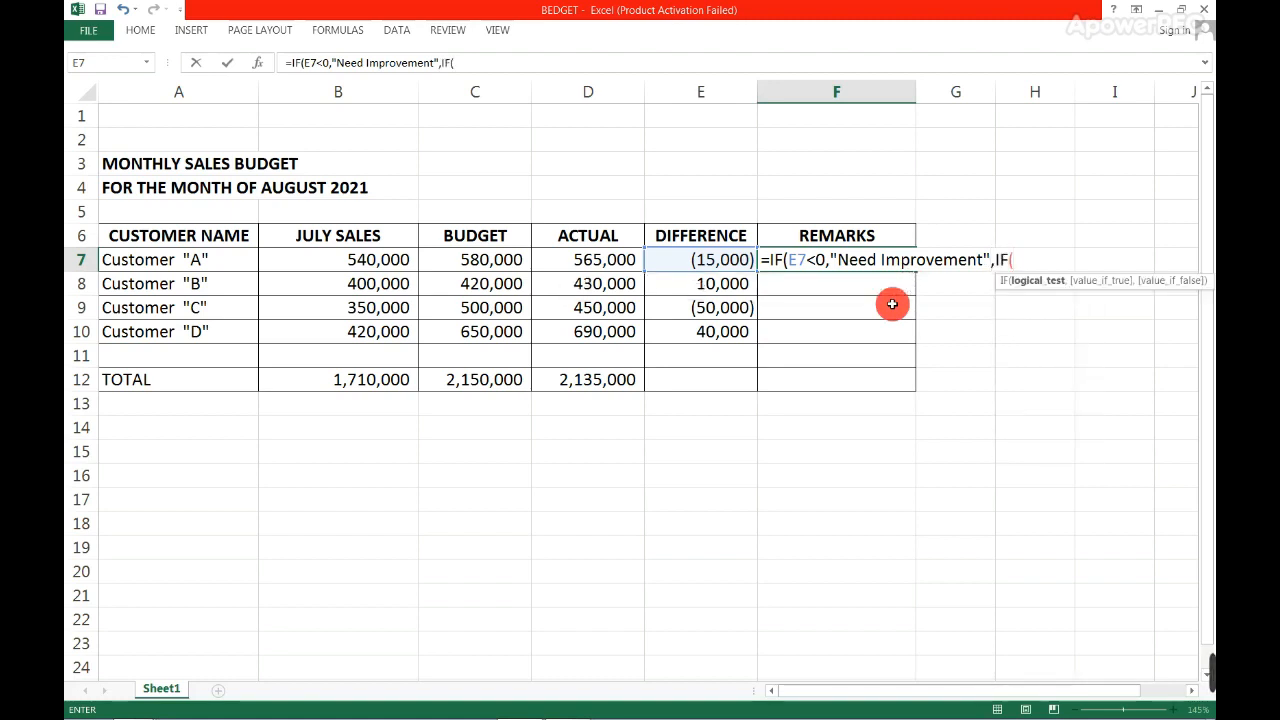
pyautogui.click(711, 259)
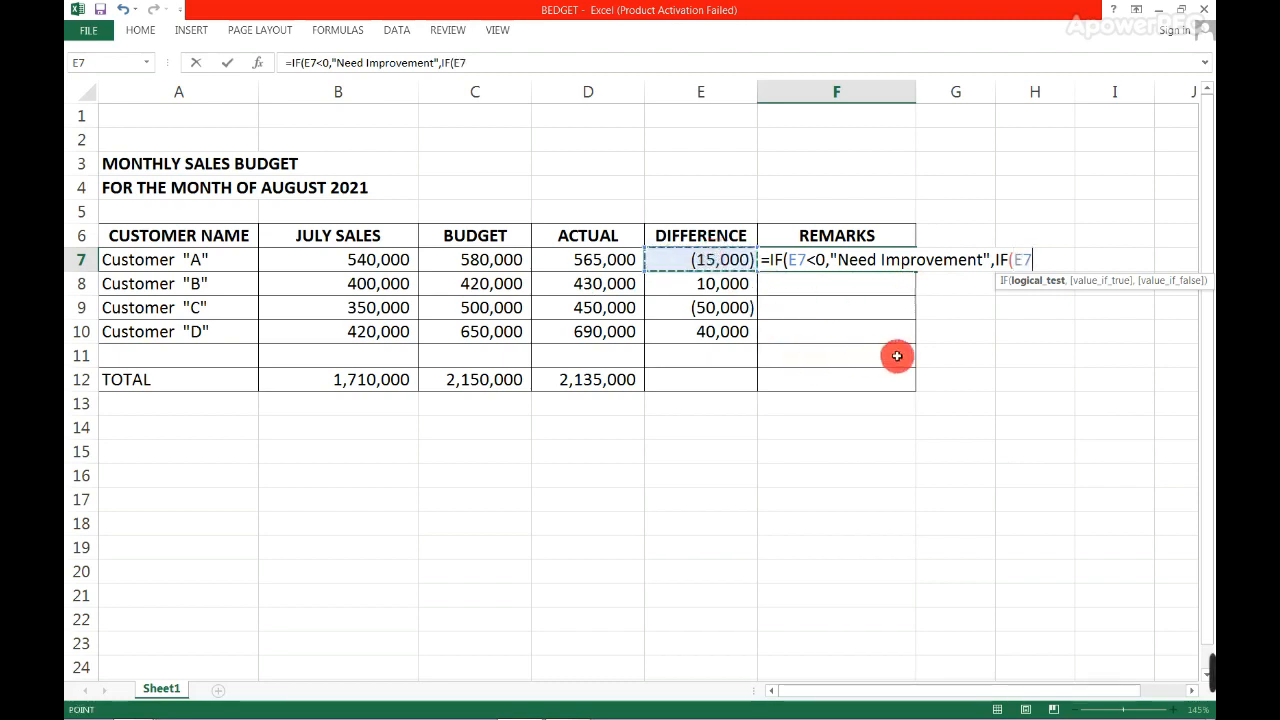
pyautogui.write('>0')
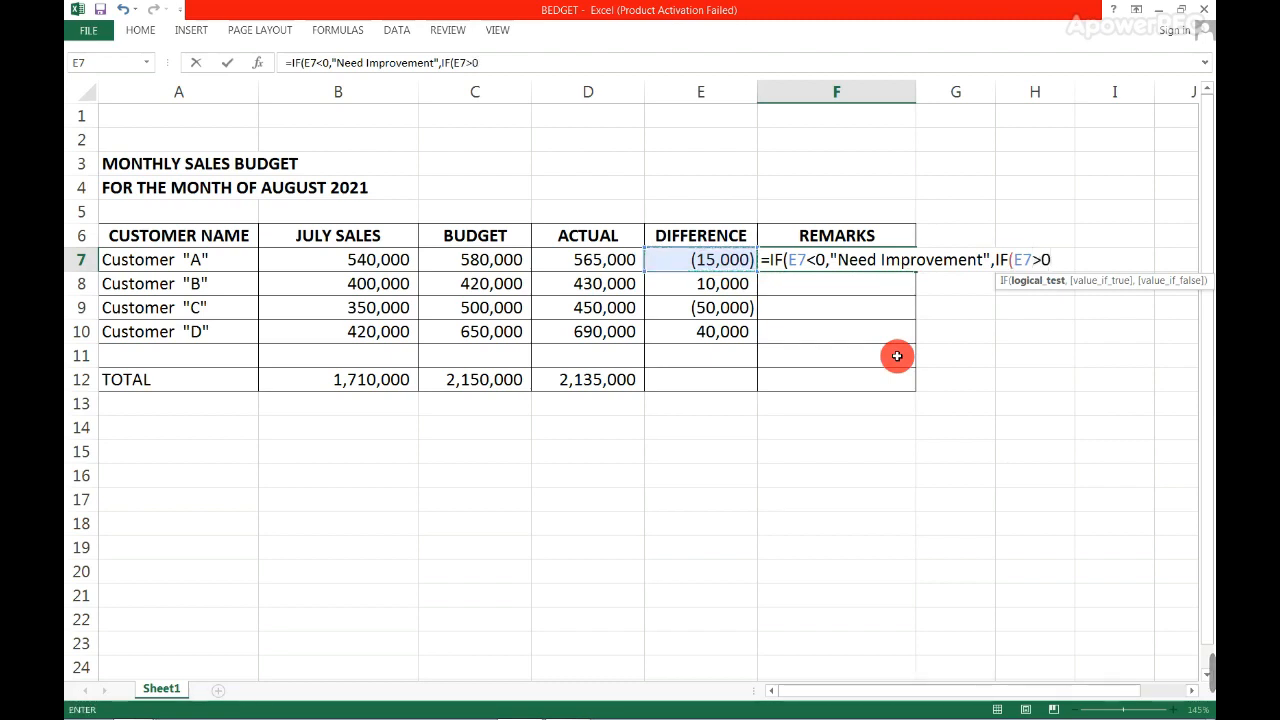
pyautogui.write(',g')
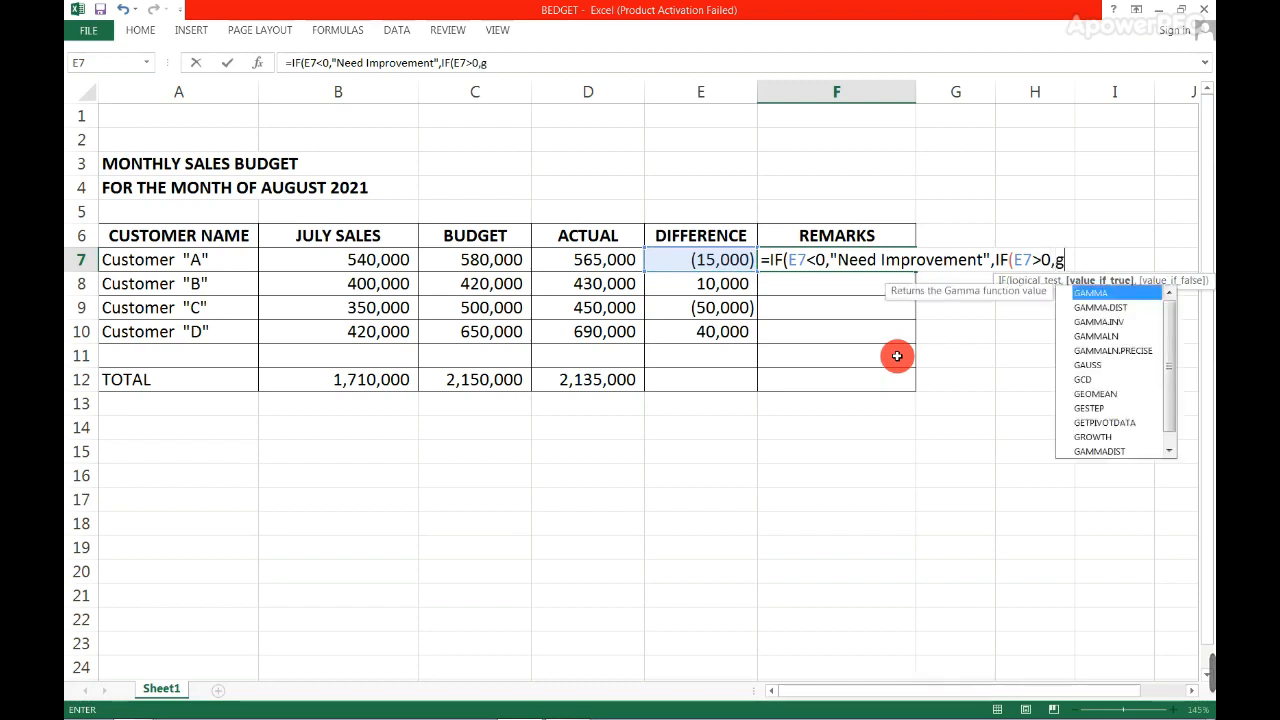
pyautogui.press('BackSpace')
pyautogui.write('G')
pyautogui.write('ood"')
pyautogui.write('"')
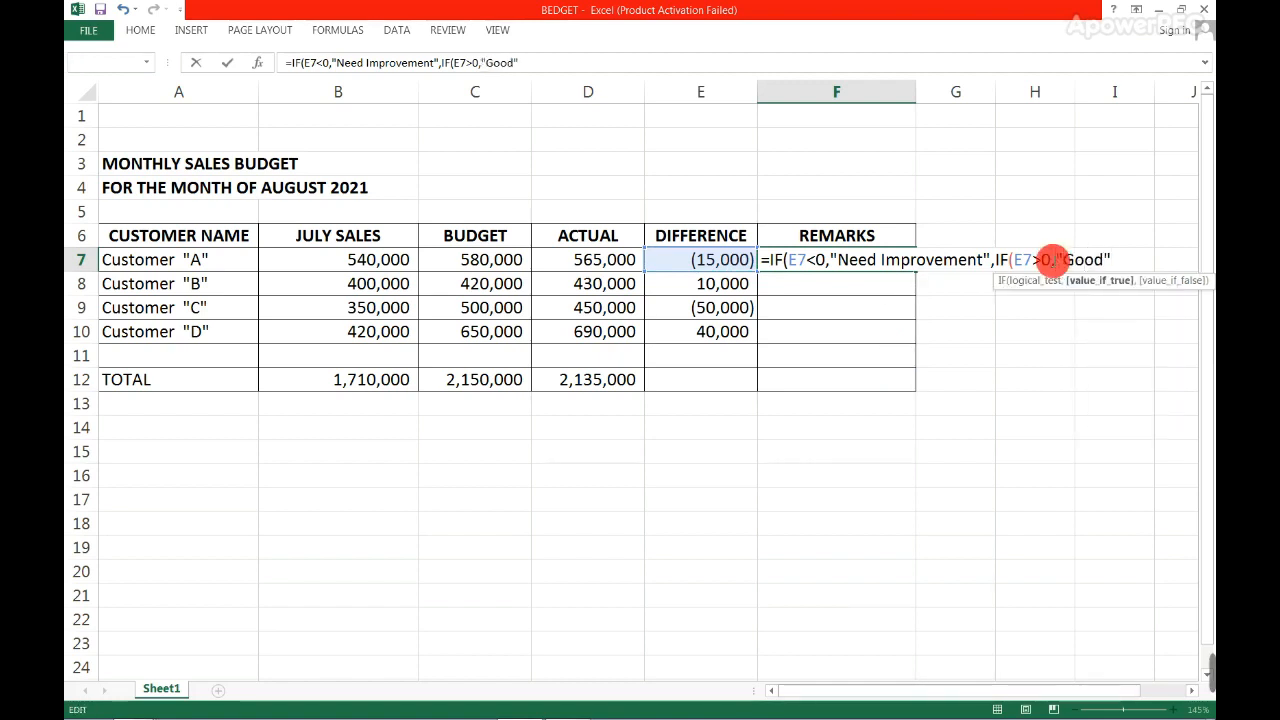
pyautogui.write('))')
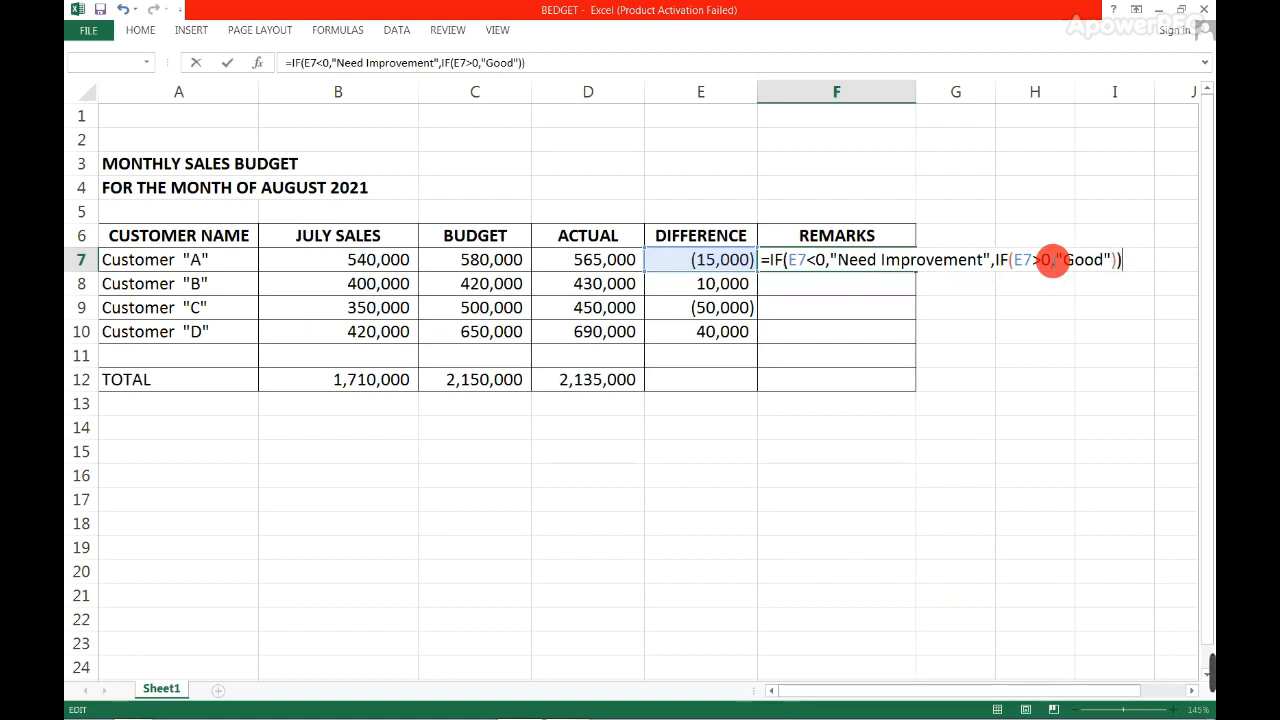
pyautogui.press('Return')
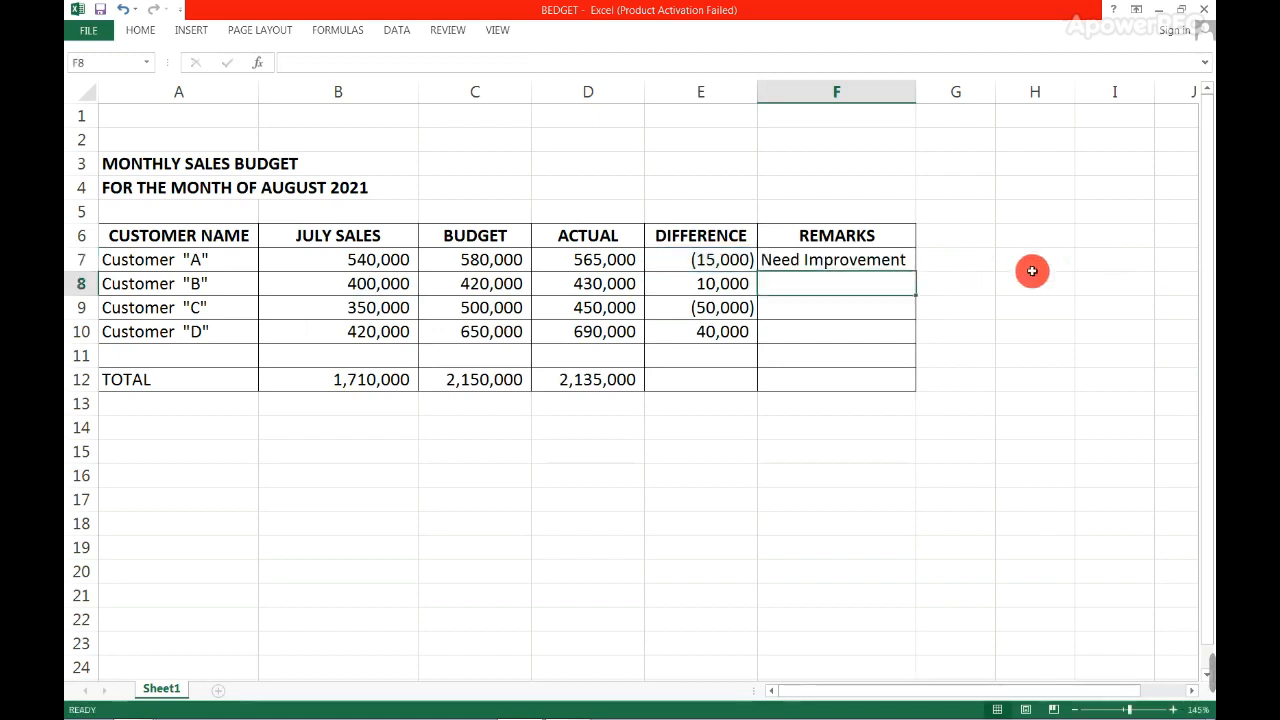
# - Copy the remark formula from F7 into F8:F10 for Customers "B", "C" and "D"
pyautogui.click(862, 259)
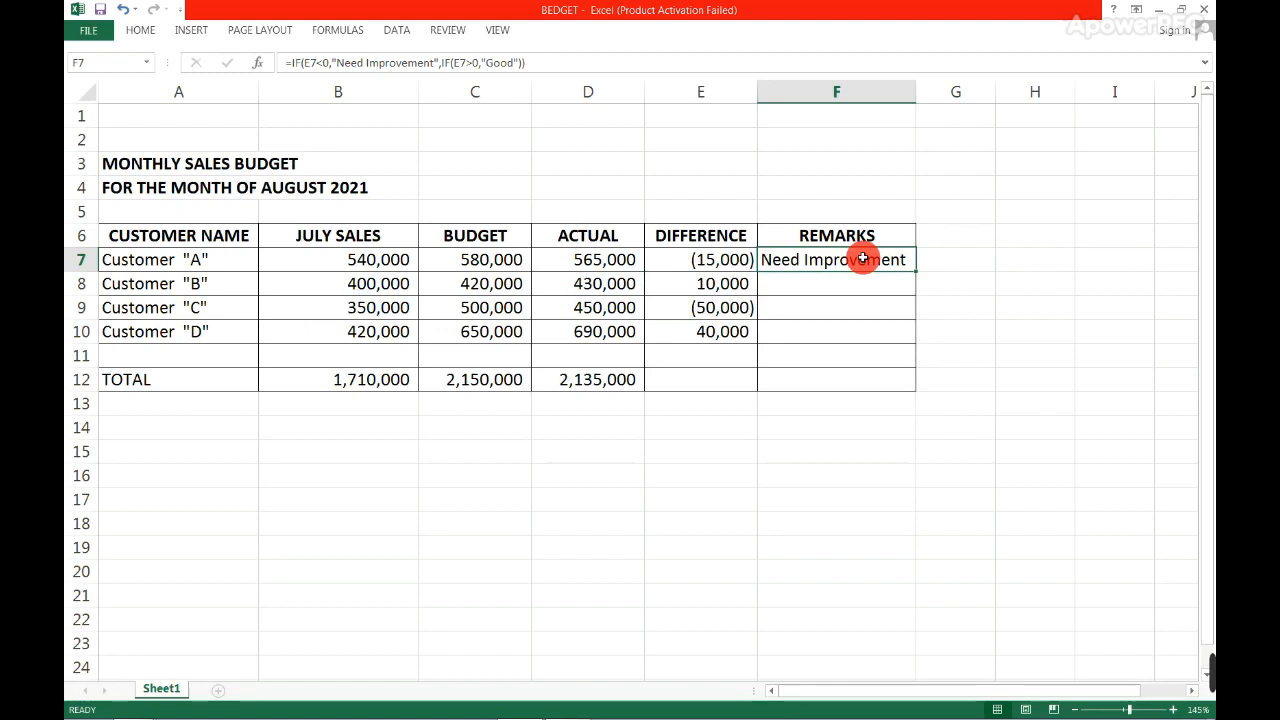
pyautogui.hotkey('ctrl', 'c')
pyautogui.press('Down')
pyautogui.hotkey('shift', 'Down')
pyautogui.hotkey('shift', 'Down')
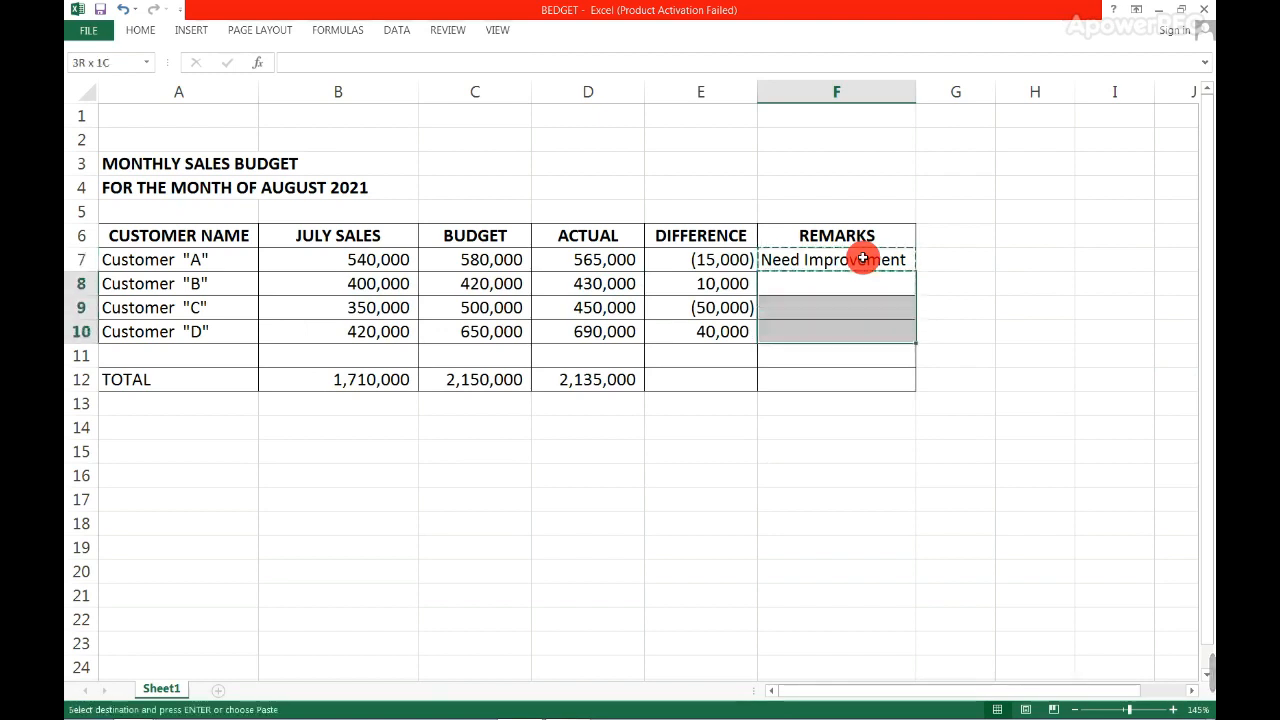
pyautogui.hotkey('ctrl', 'v')
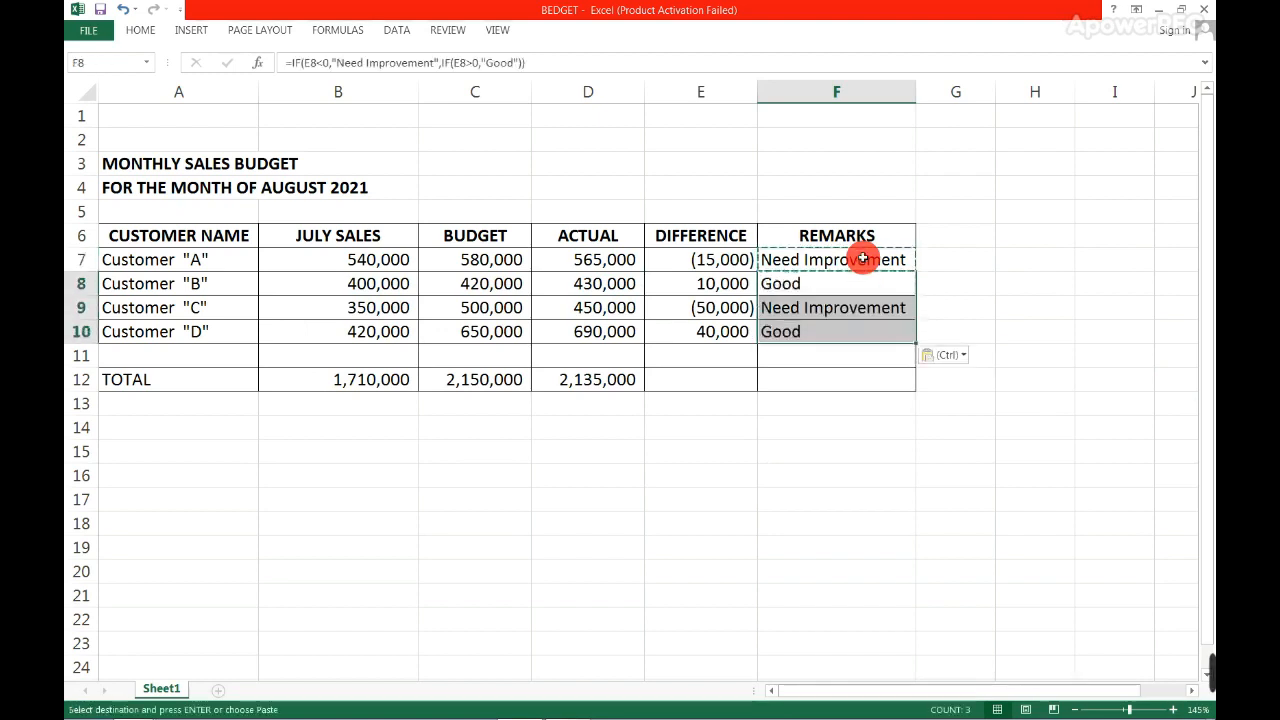
pyautogui.click(854, 378)
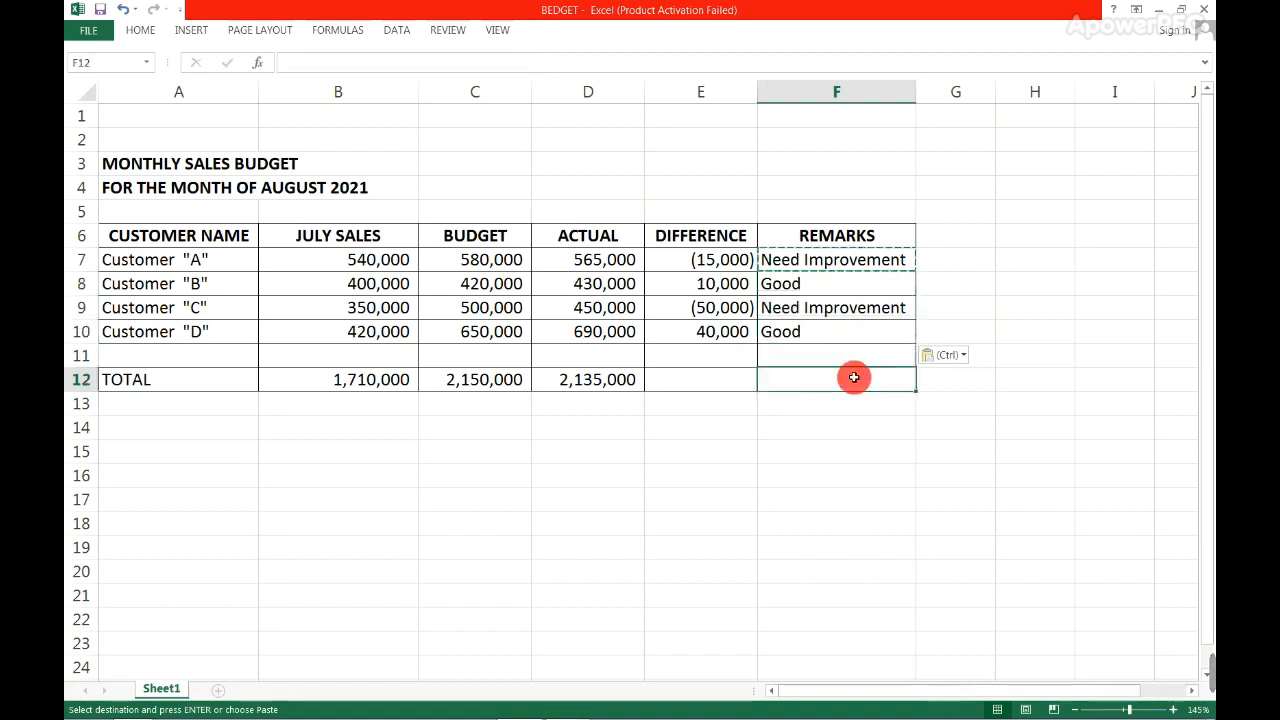
pyautogui.press('Escape')
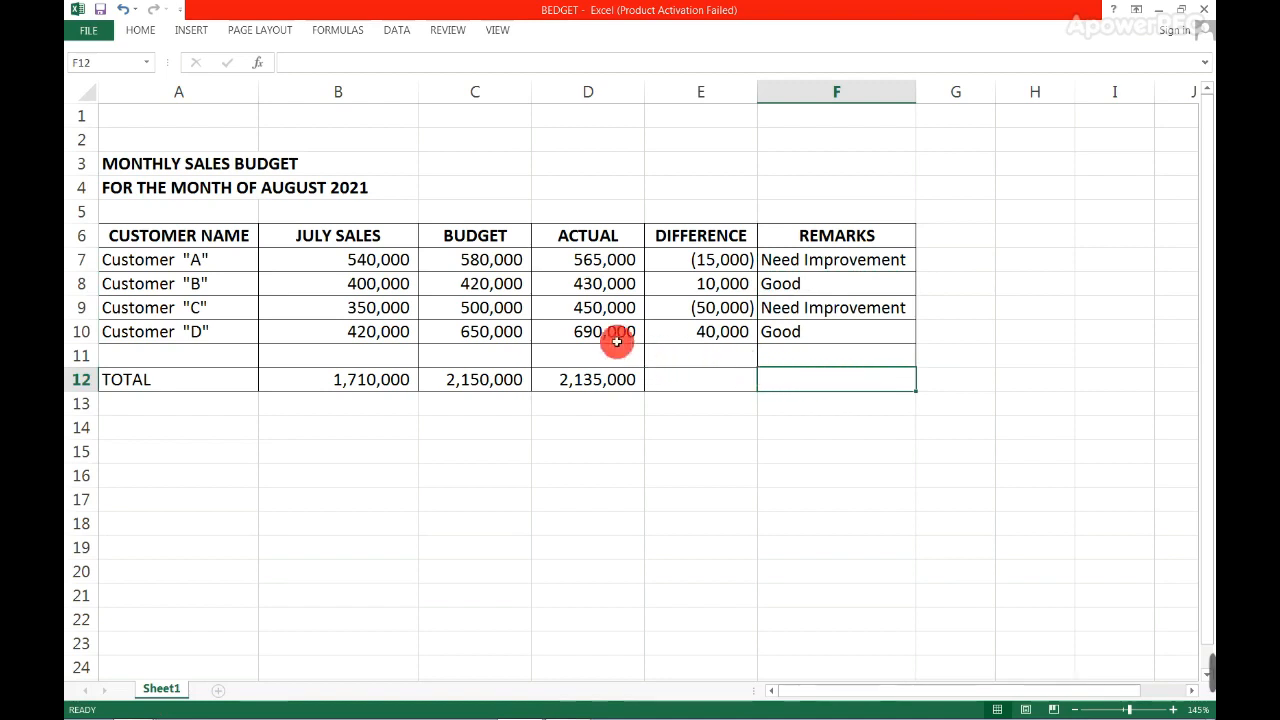
# - Review Customer "B"'s July sales, budget, actual, difference and remark across row 8
pyautogui.click(245, 283)
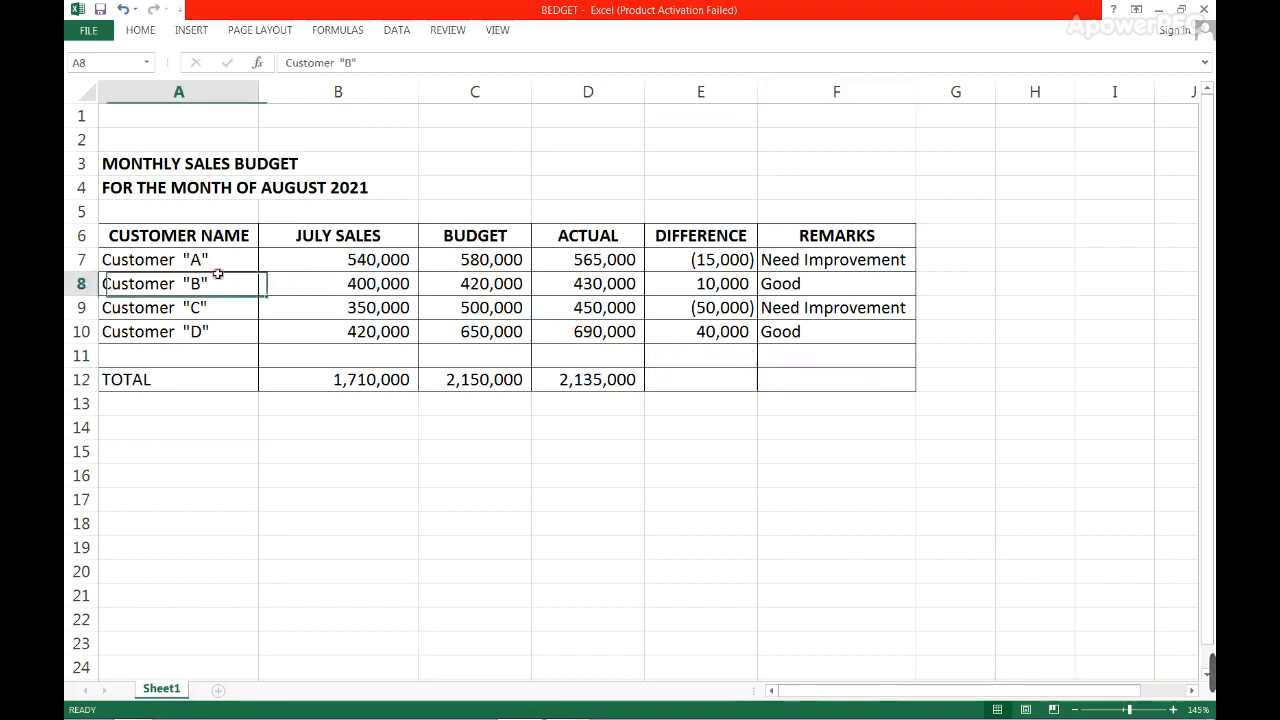
pyautogui.click(323, 284)
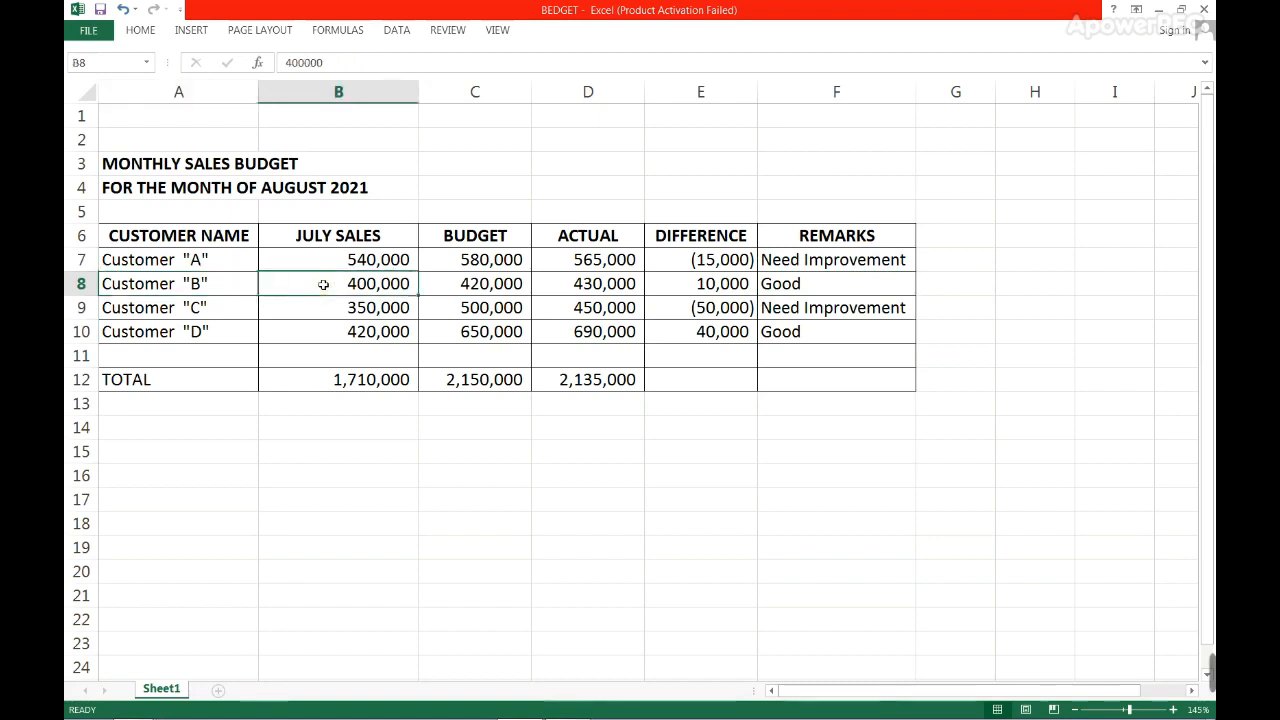
pyautogui.click(447, 284)
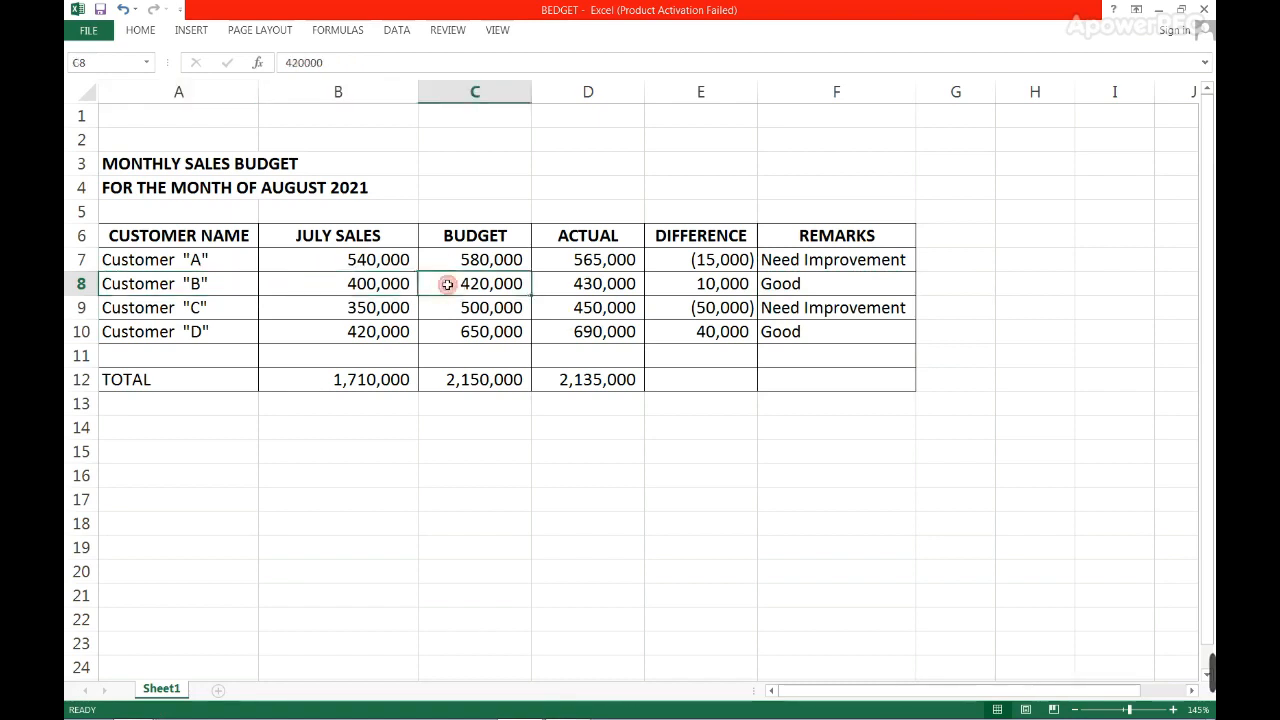
pyautogui.click(554, 282)
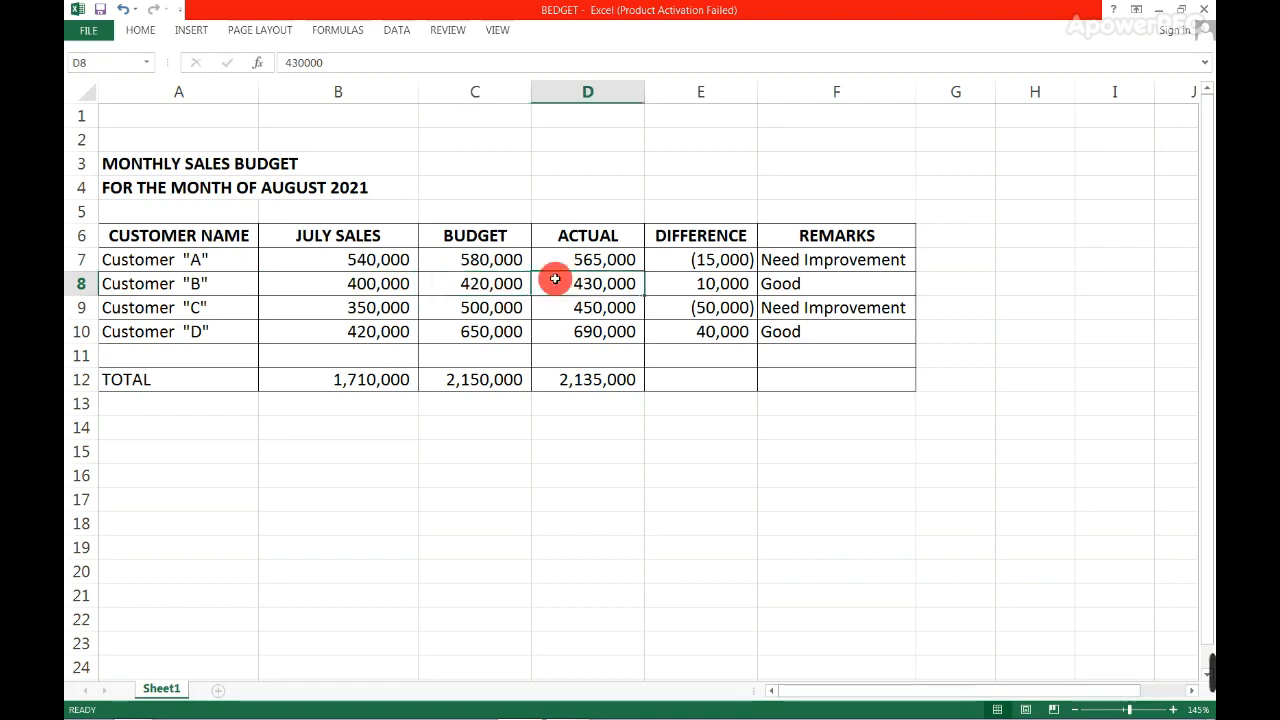
pyautogui.click(708, 286)
pyautogui.click(789, 286)
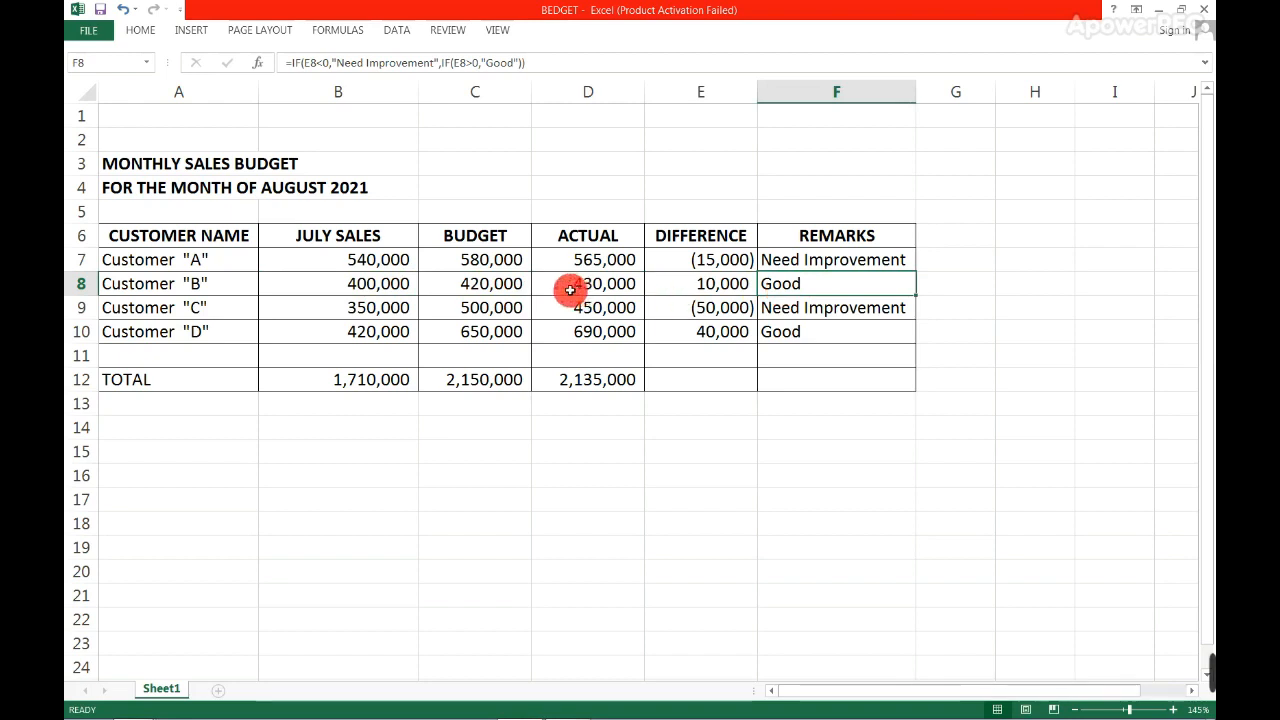
# - Try an actual value of 40,000 for Customer "B" in D8, and undo the change
pyautogui.click(515, 285)
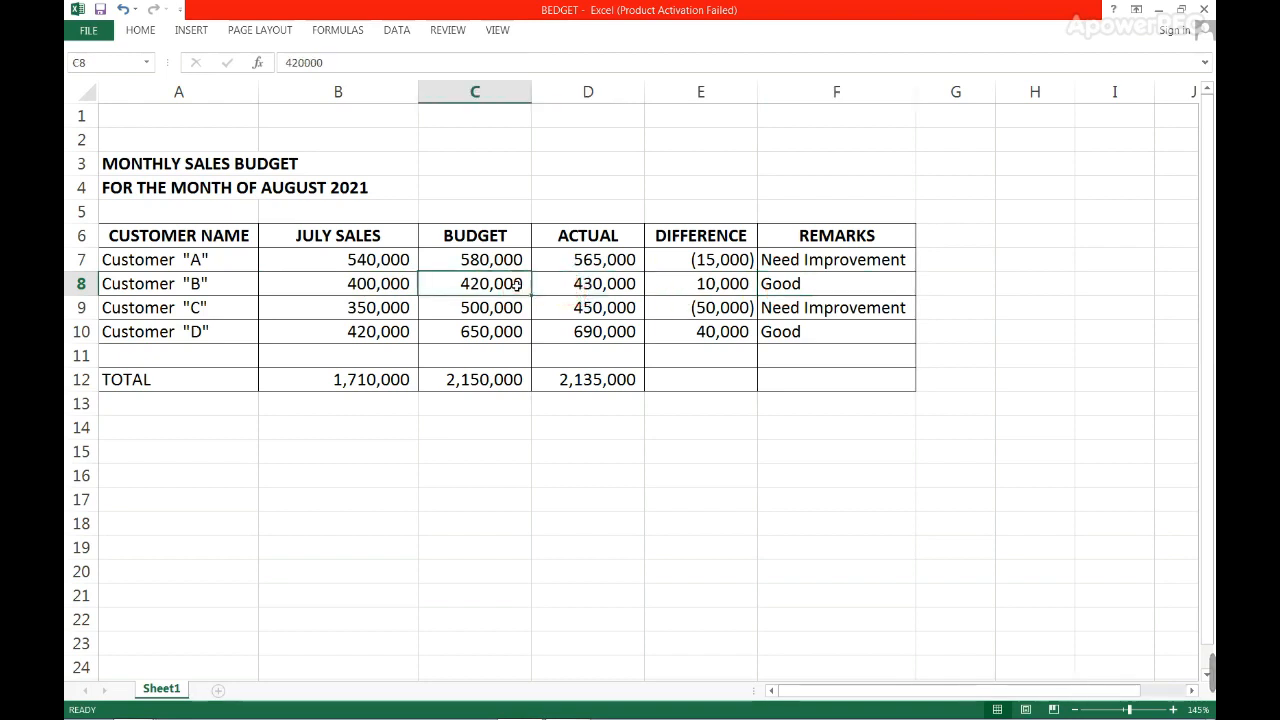
pyautogui.click(577, 285)
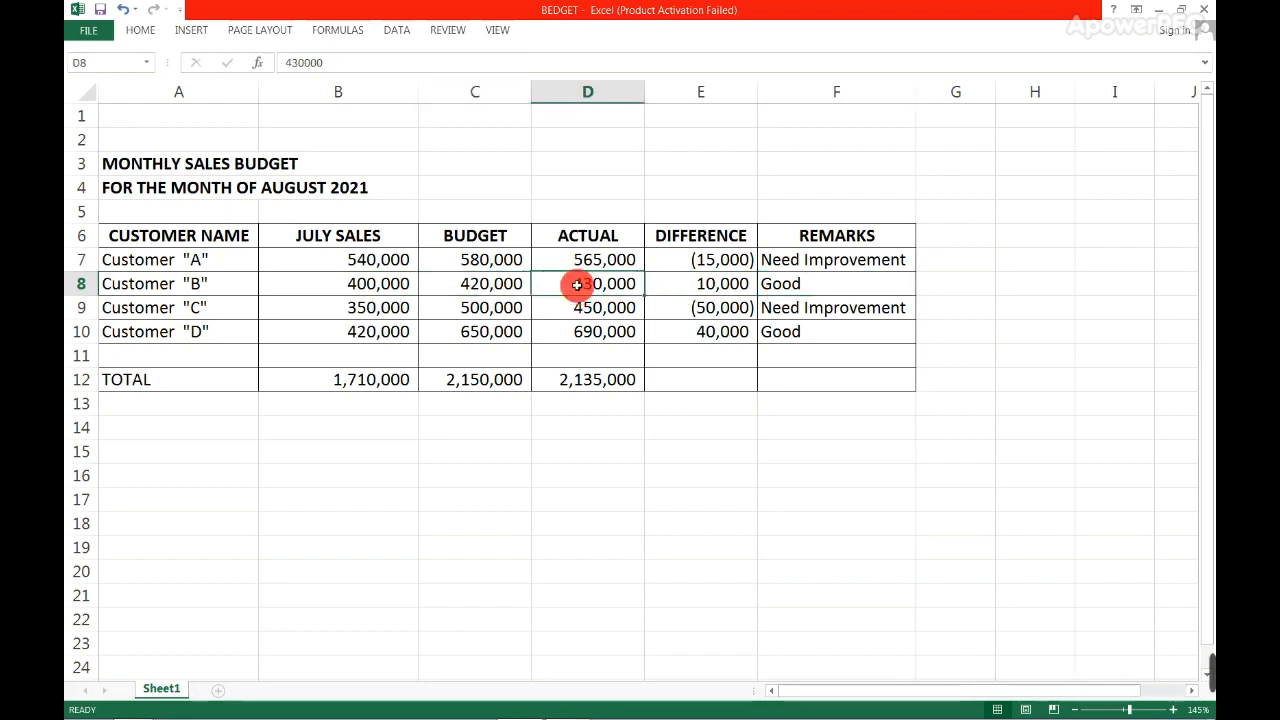
pyautogui.write('4')
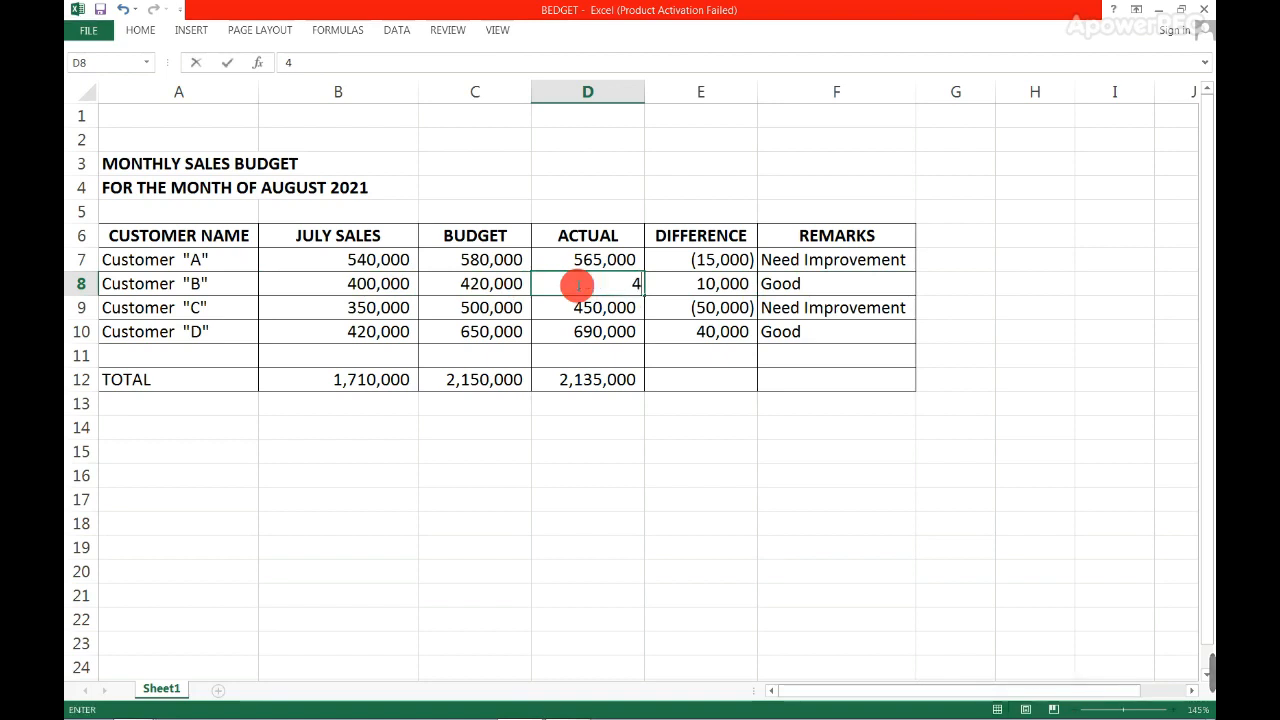
pyautogui.write('0,000')
pyautogui.press('Tab')
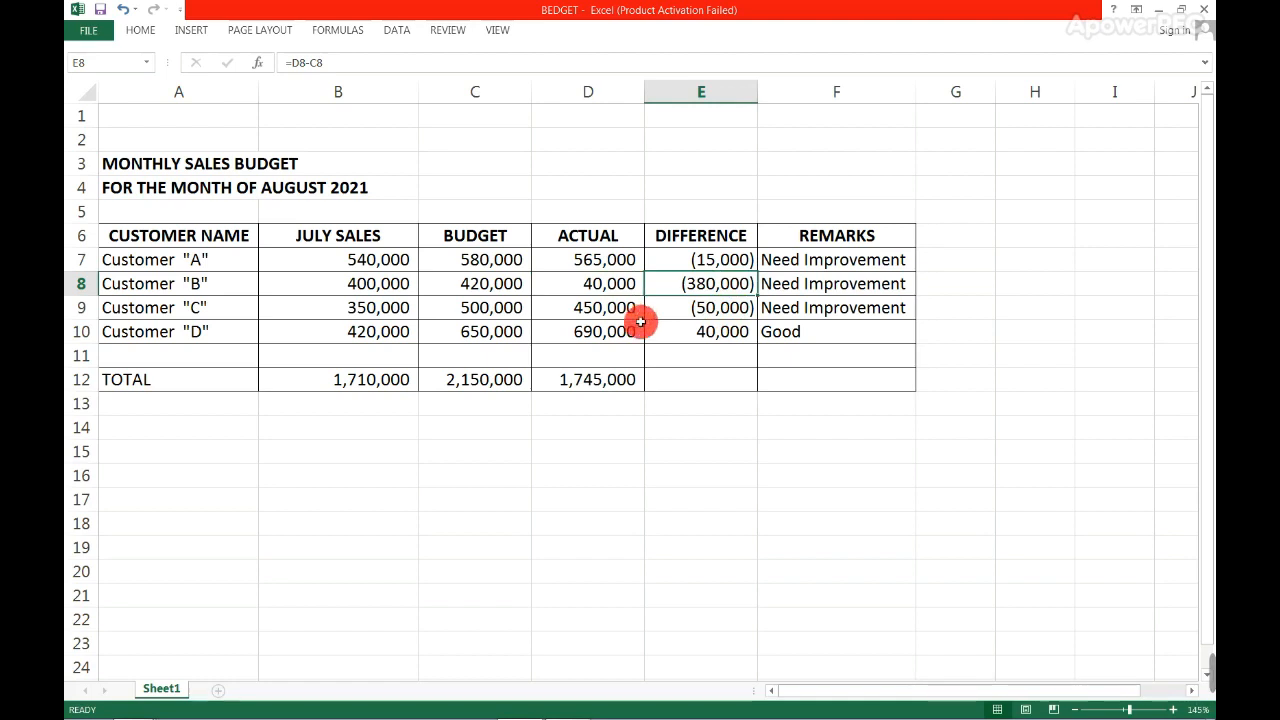
pyautogui.hotkey('ctrl', 'z')
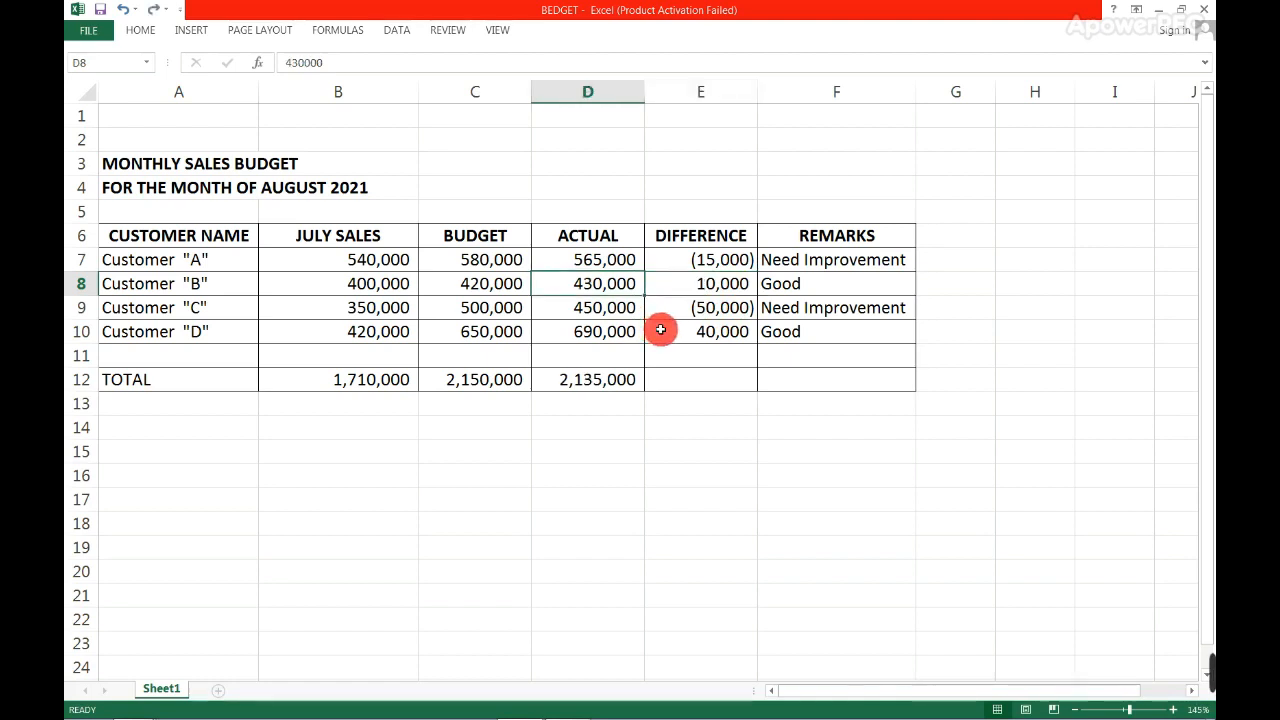
pyautogui.click(663, 354)
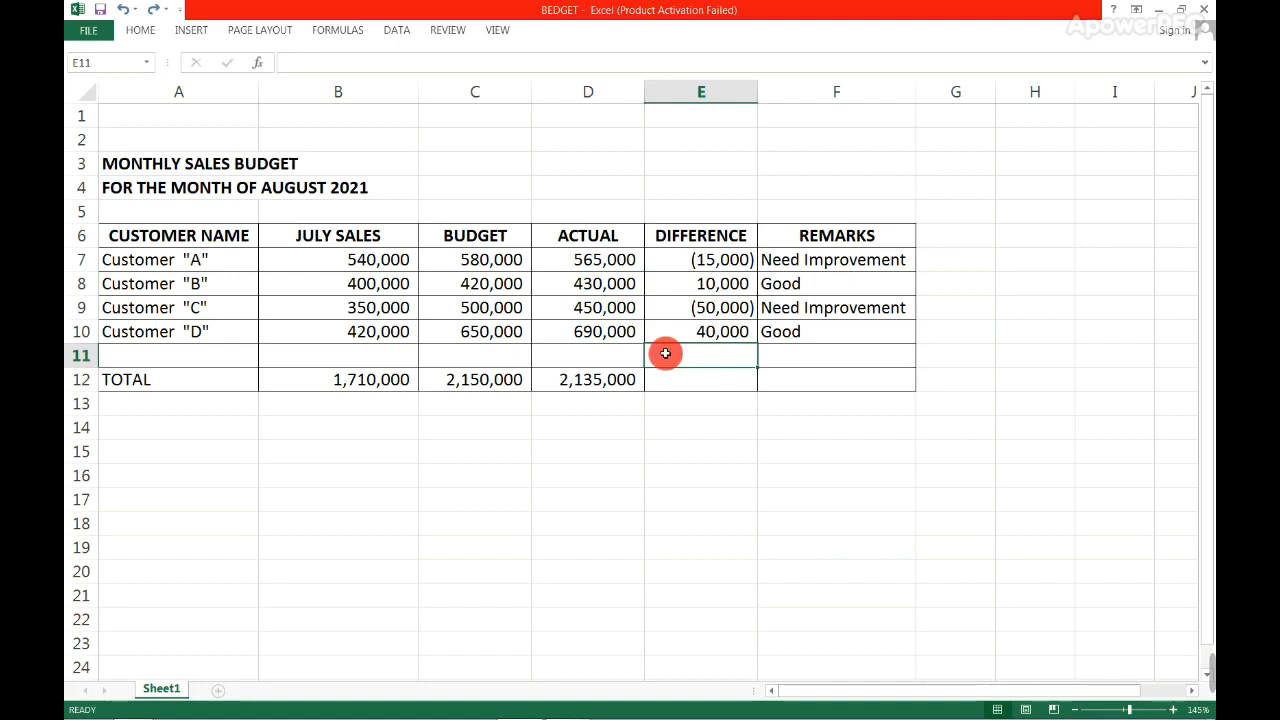
# - Go over the customer names listed in A7:A10
pyautogui.moveTo(244, 260); pyautogui.dragTo(234, 330)
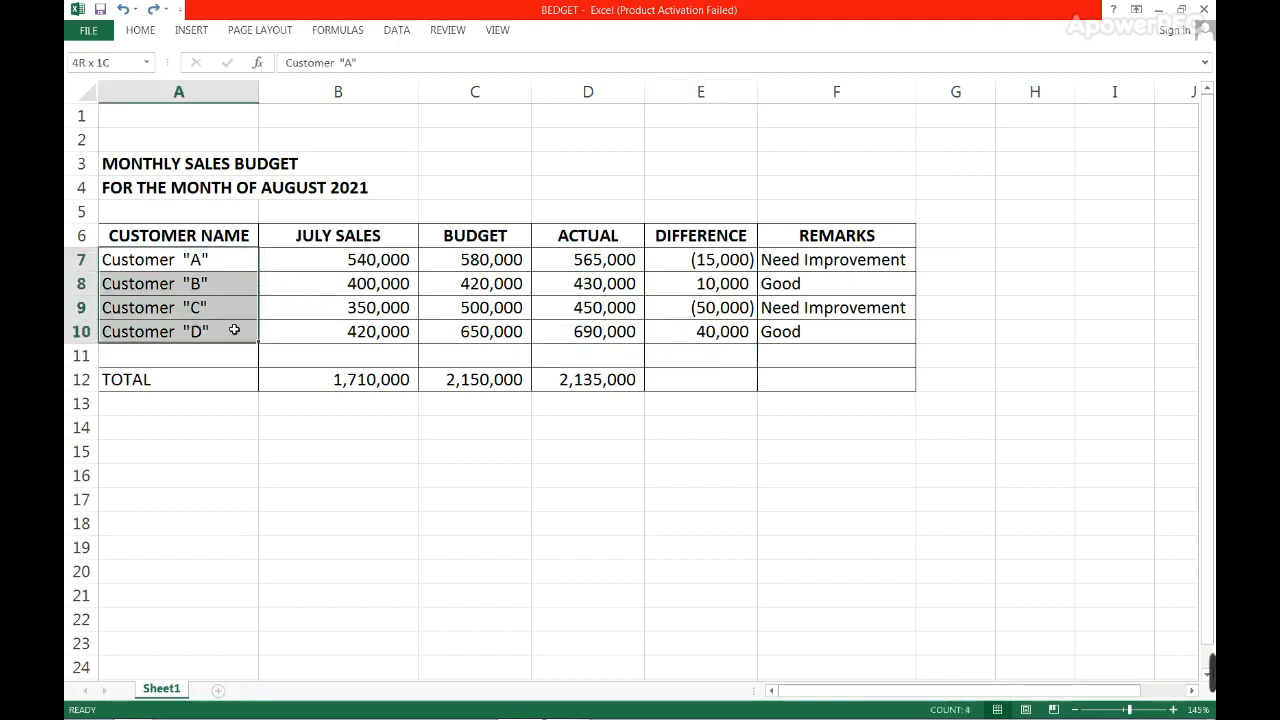
pyautogui.click(234, 330)
pyautogui.click(236, 264)
pyautogui.moveTo(237, 274); pyautogui.dragTo(237, 320)
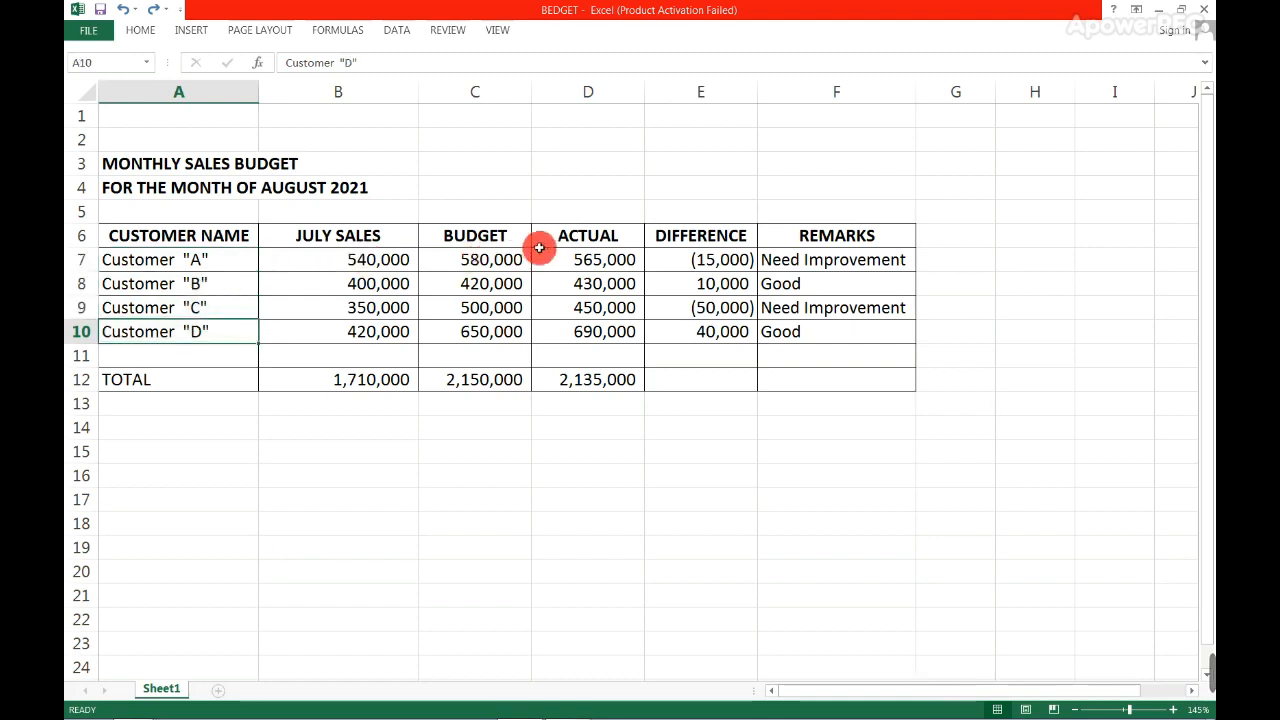
pyautogui.click(459, 443)
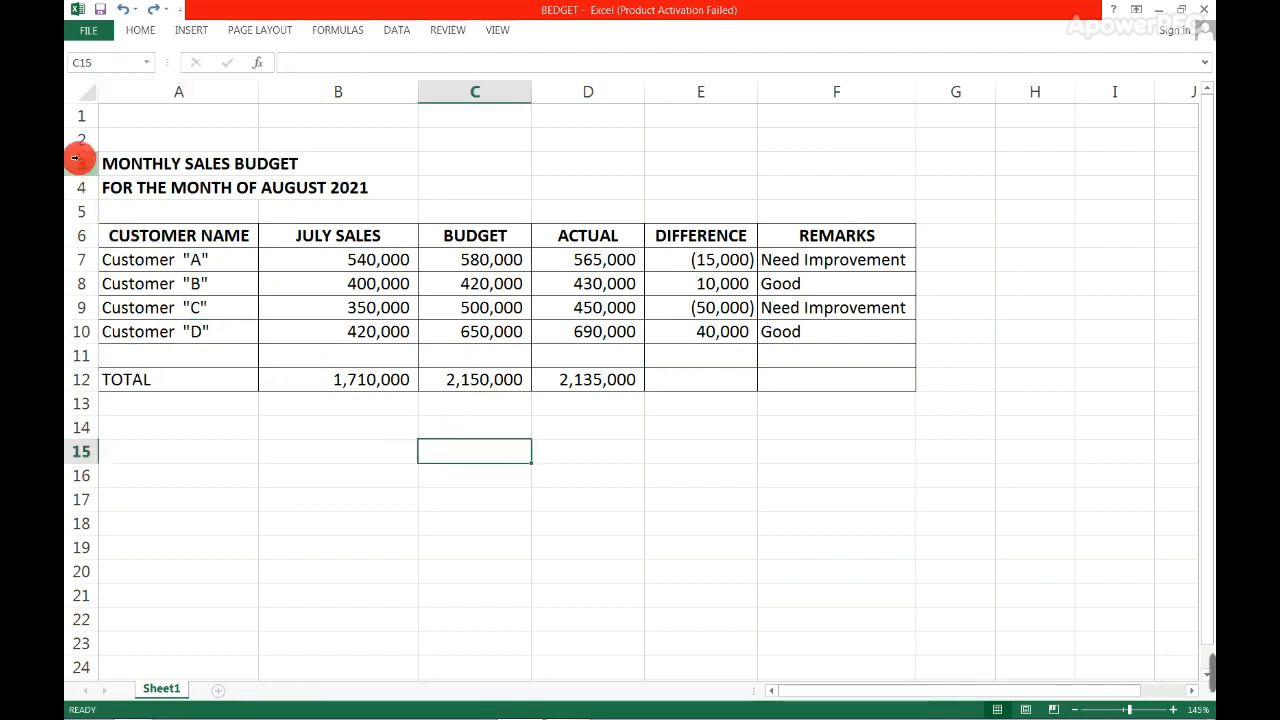
# - Look over the whole sheet and compare the July sales, budget and actual columns for all customers
pyautogui.click(84, 91)
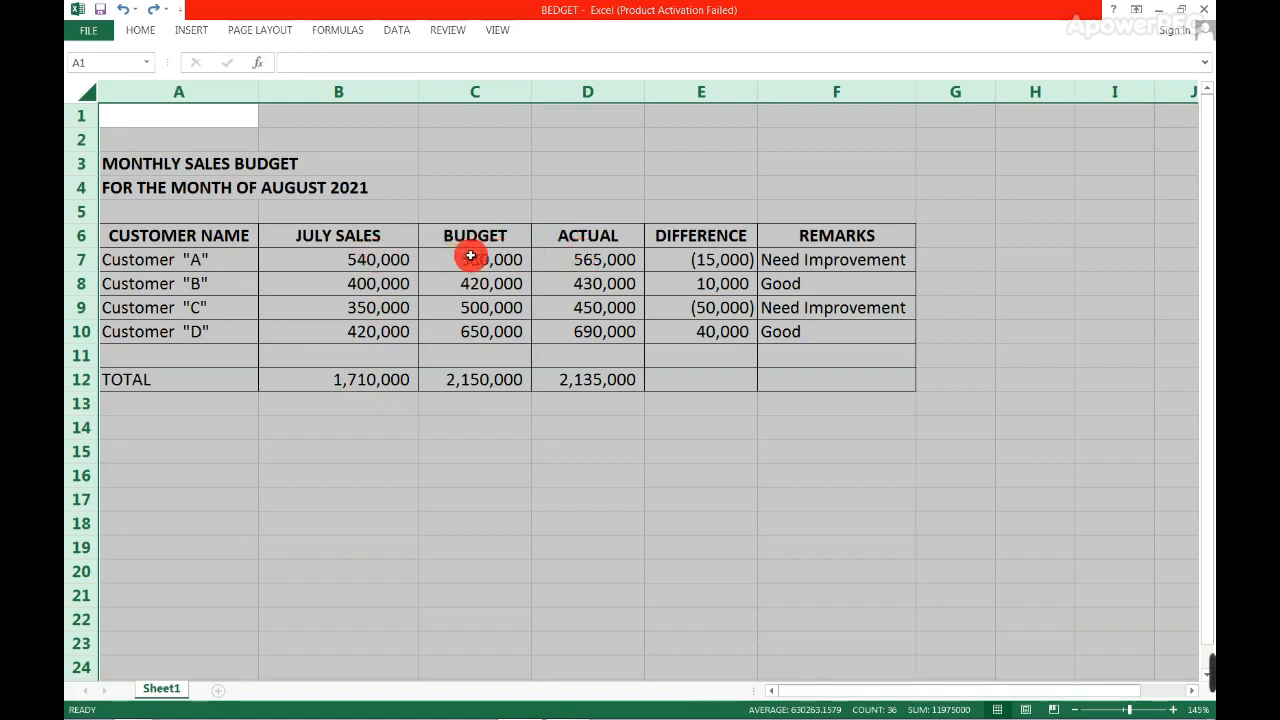
pyautogui.click(400, 256)
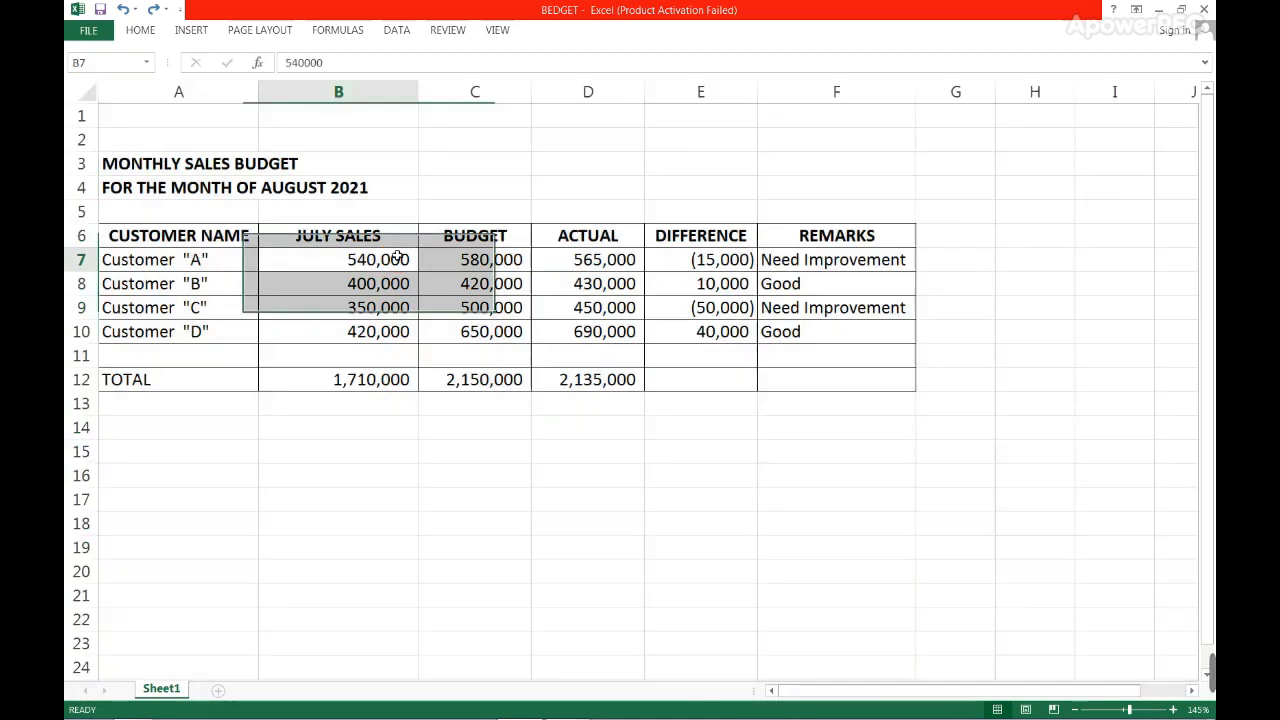
pyautogui.click(449, 256)
pyautogui.moveTo(343, 229); pyautogui.dragTo(459, 353)
pyautogui.moveTo(584, 238); pyautogui.dragTo(570, 333)
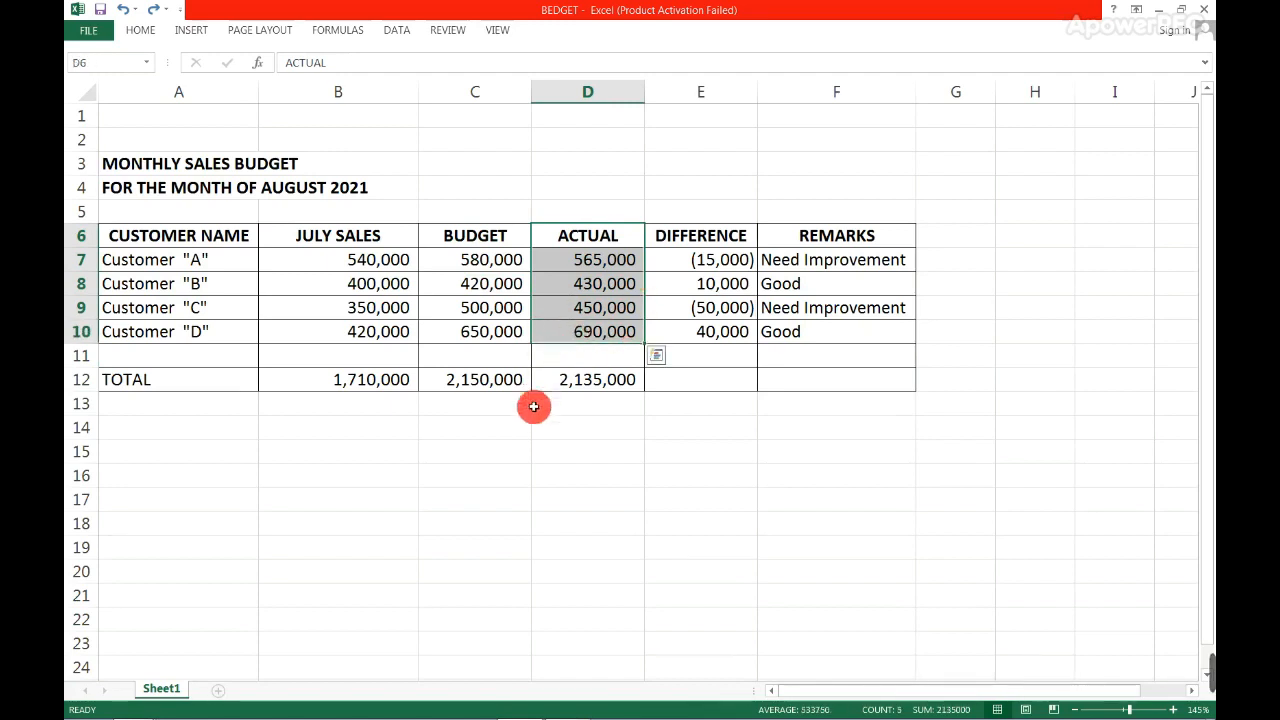
pyautogui.hotkey('ctrl', 'n')
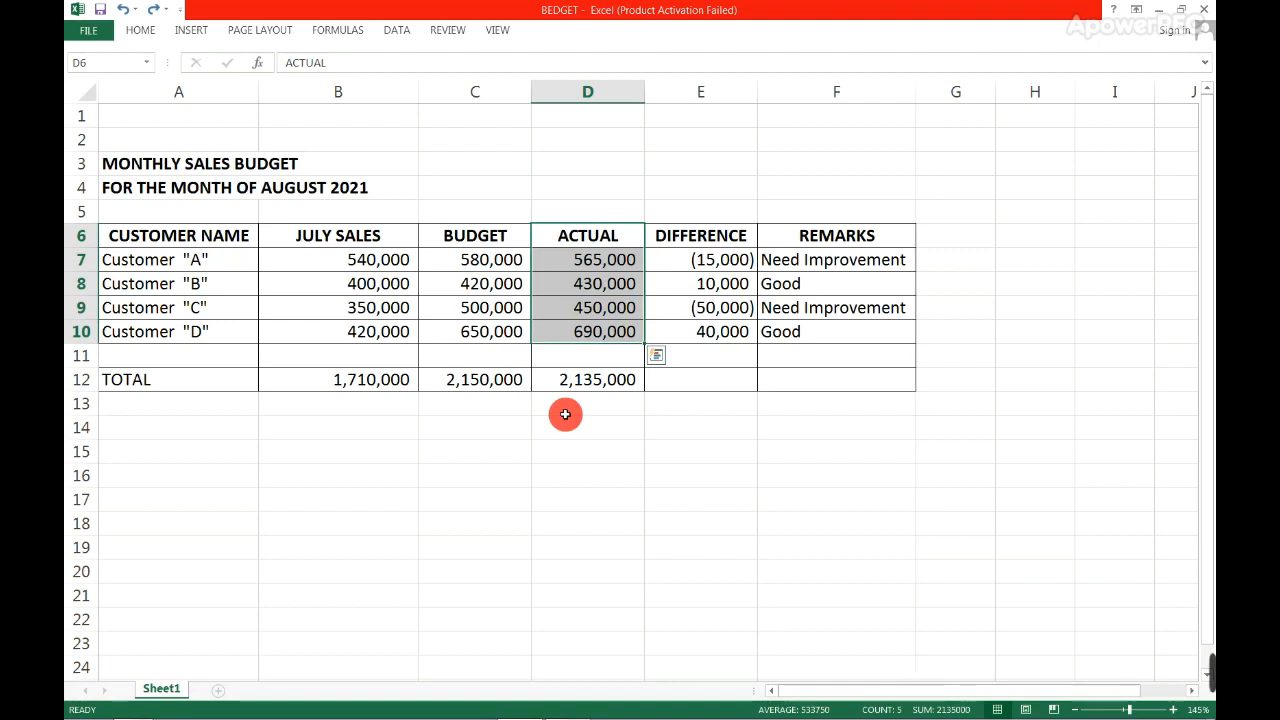
pyautogui.click(565, 414)
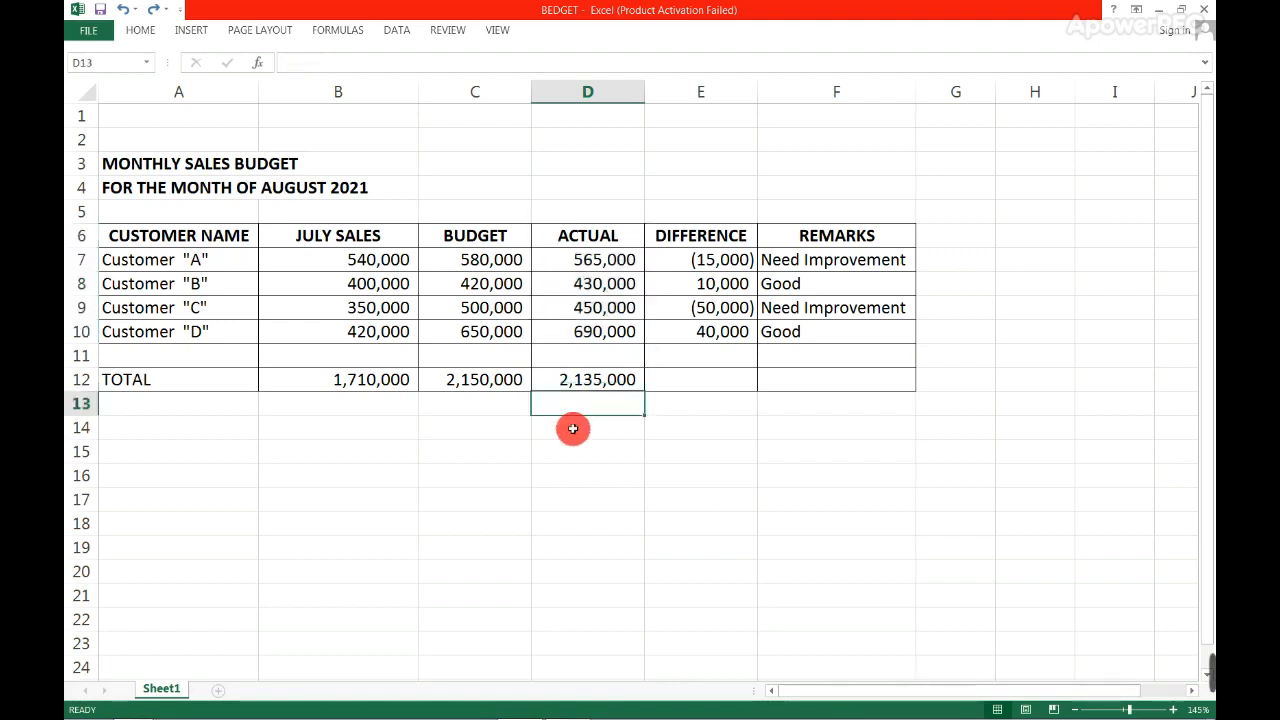
pyautogui.doubleClick(573, 428)
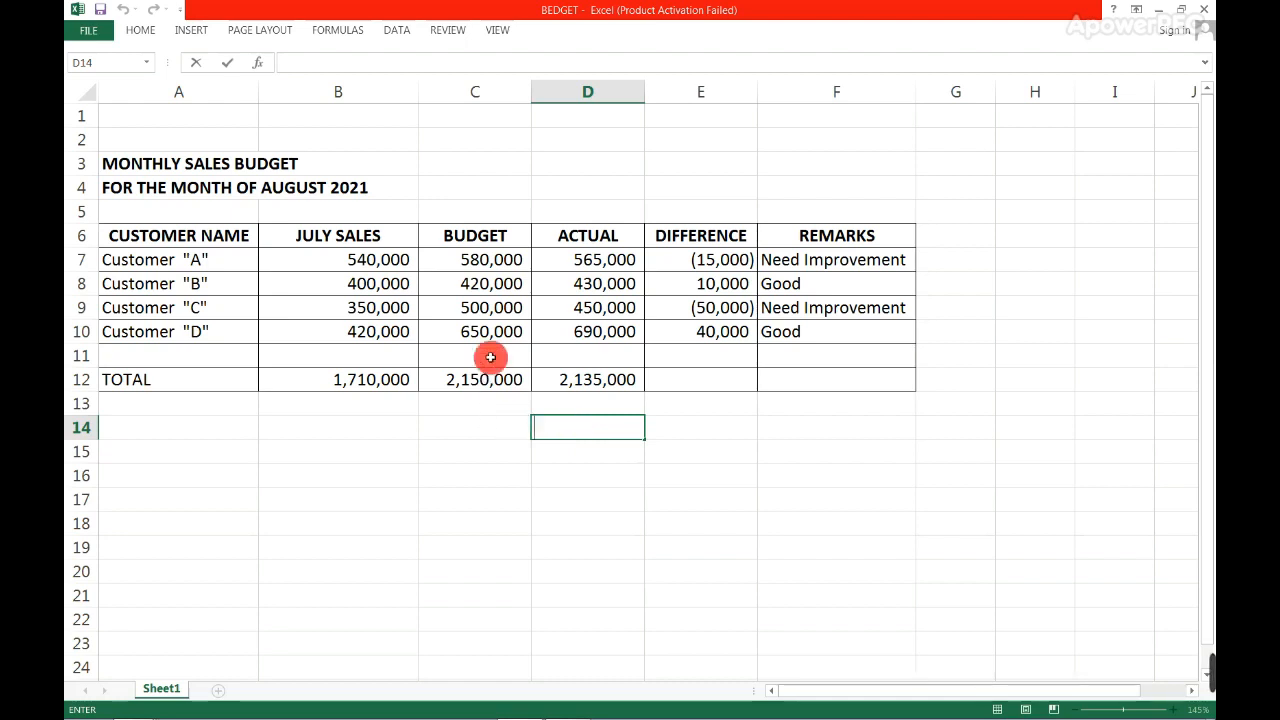
pyautogui.moveTo(200, 446); pyautogui.dragTo(808, 628)
pyautogui.click(563, 458)
pyautogui.moveTo(413, 443); pyautogui.dragTo(696, 566)
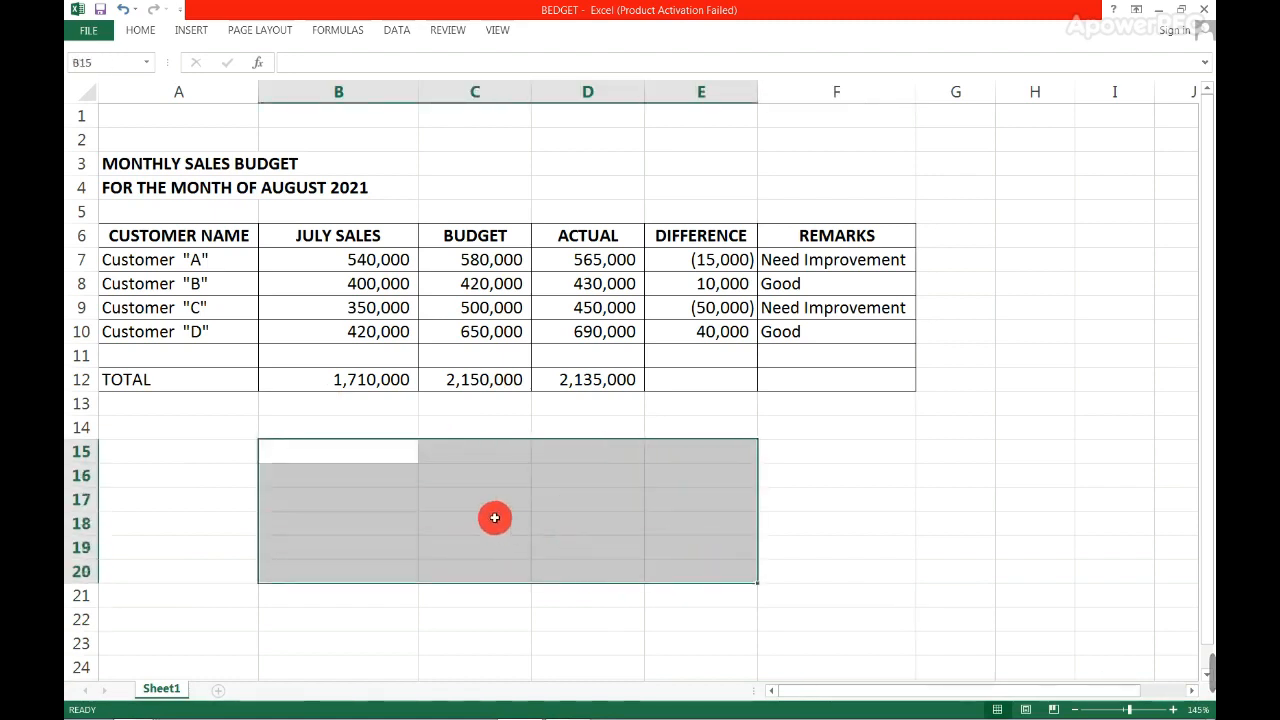
pyautogui.doubleClick(502, 451)
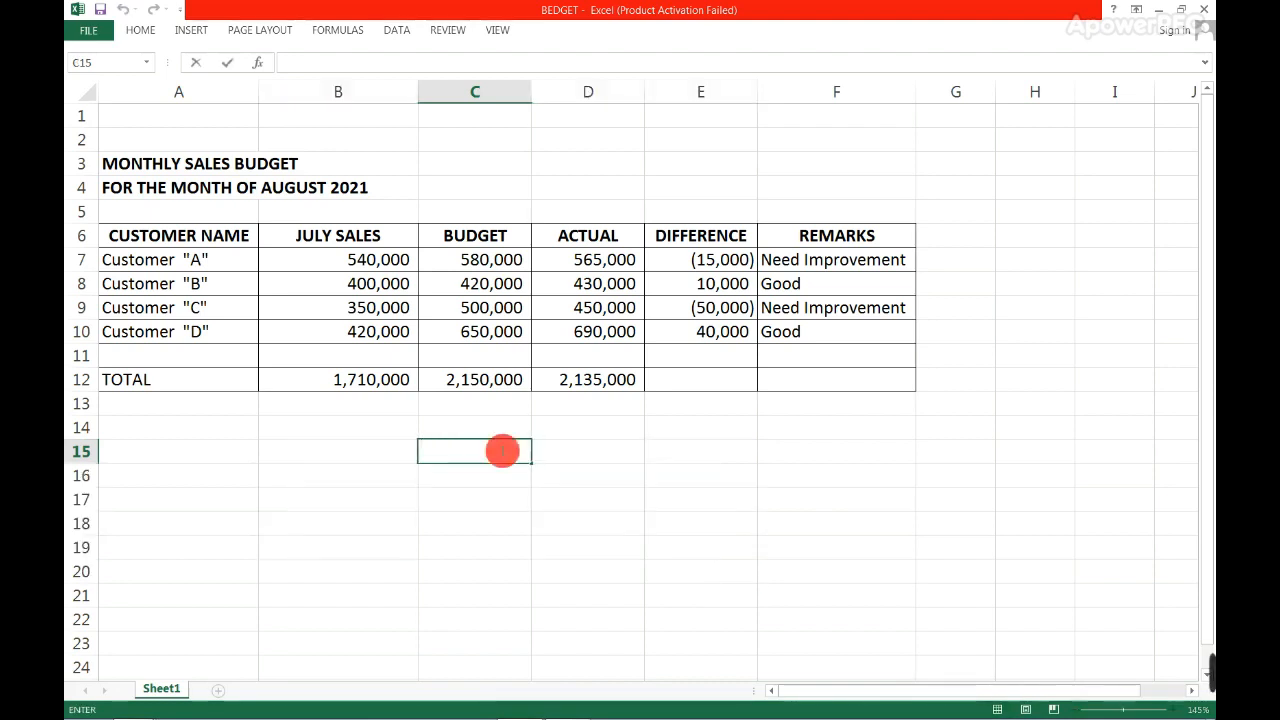
pyautogui.press('Escape')
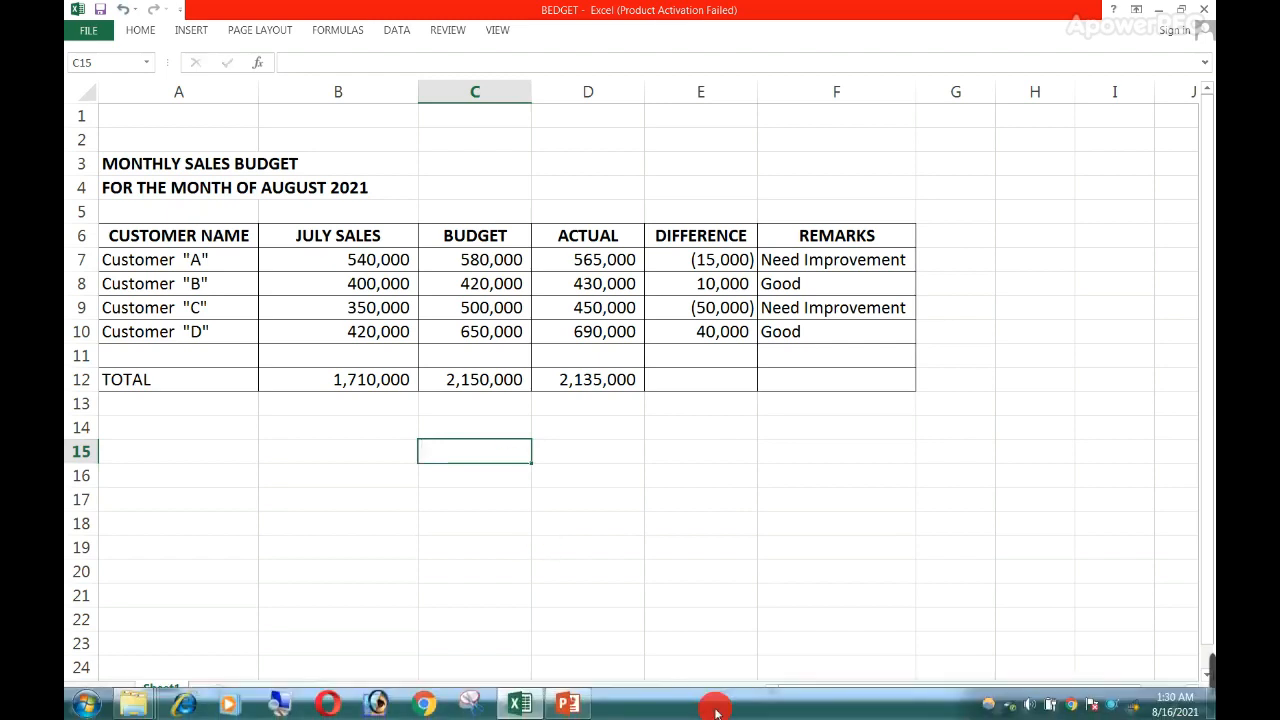
# - Open the properties of the Windows taskbar
pyautogui.rightClick(757, 707)
pyautogui.click(785, 692)
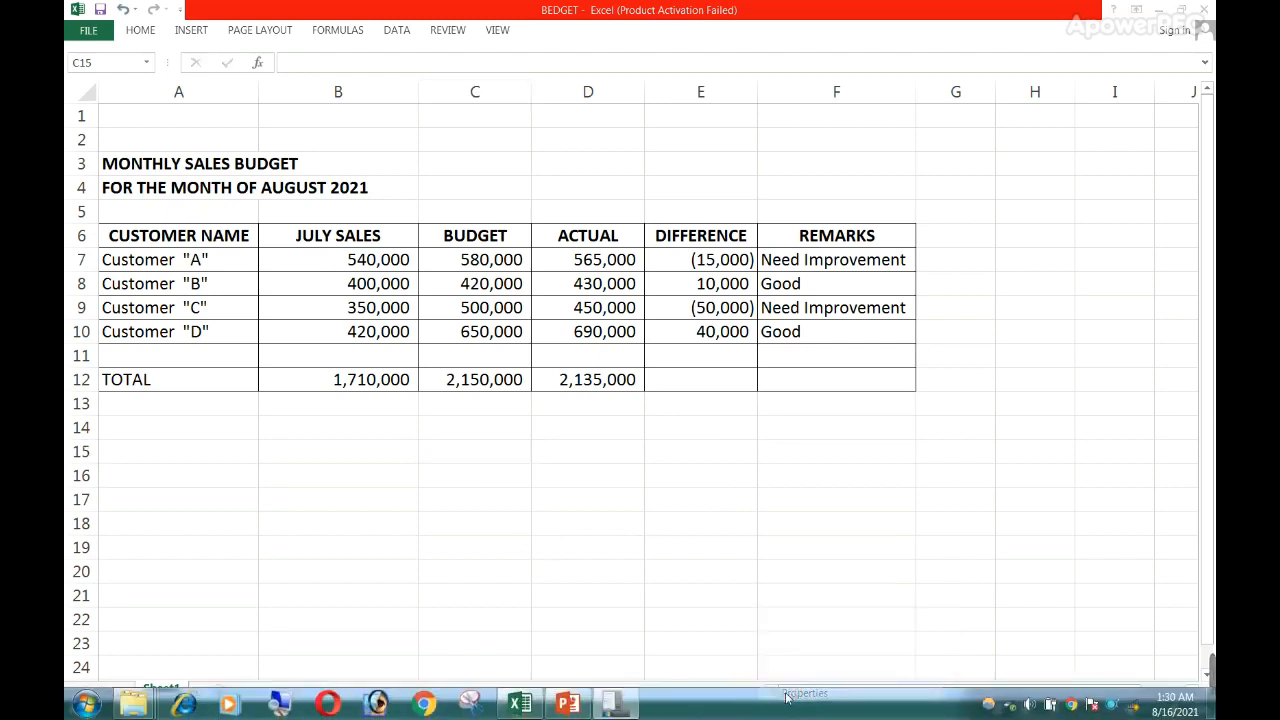